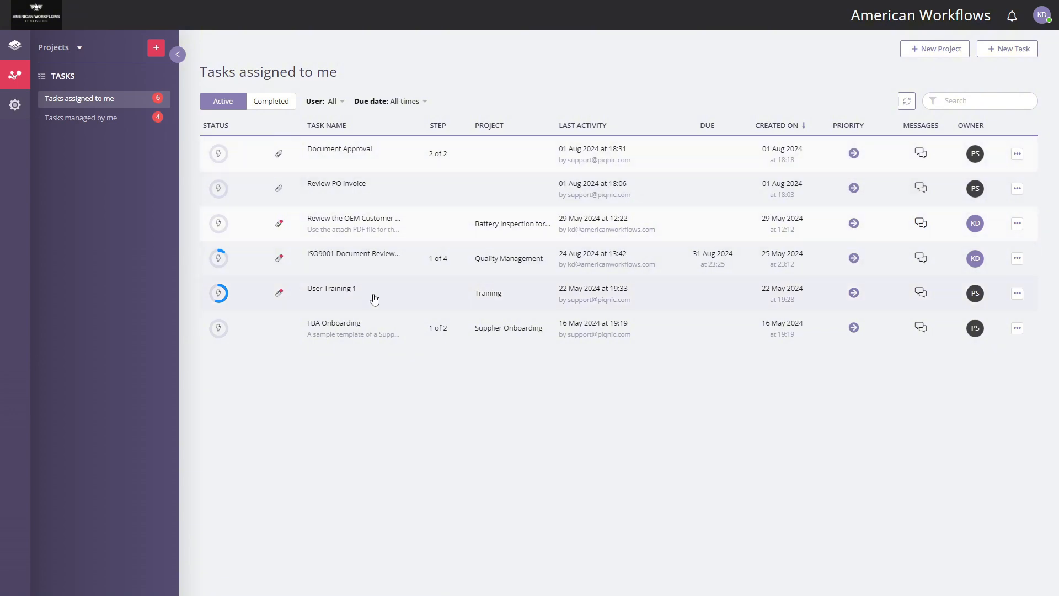
Open the ISO9001 Document Review task and examine its due date, creation date and current step title.
left_click(348, 260)
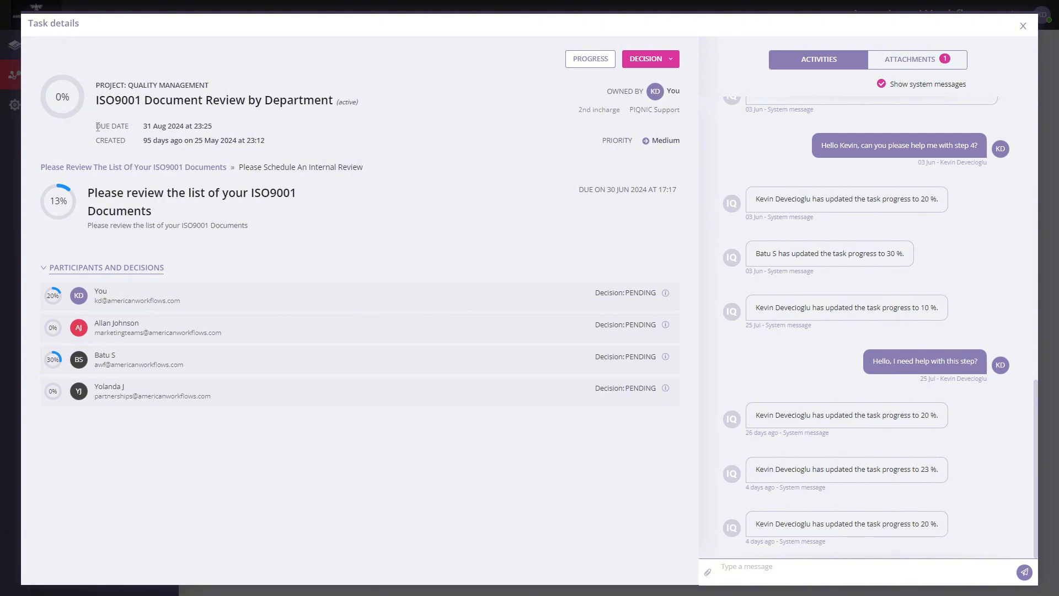
left_click_drag(97, 126, 224, 128)
left_click(225, 128)
left_click_drag(95, 140, 238, 136)
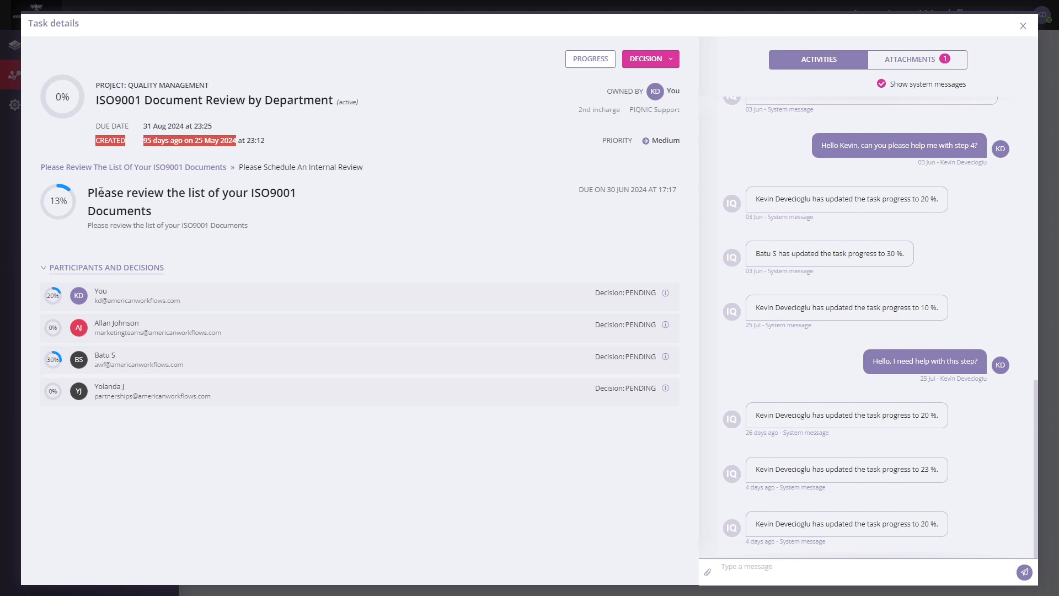
left_click_drag(88, 193, 188, 213)
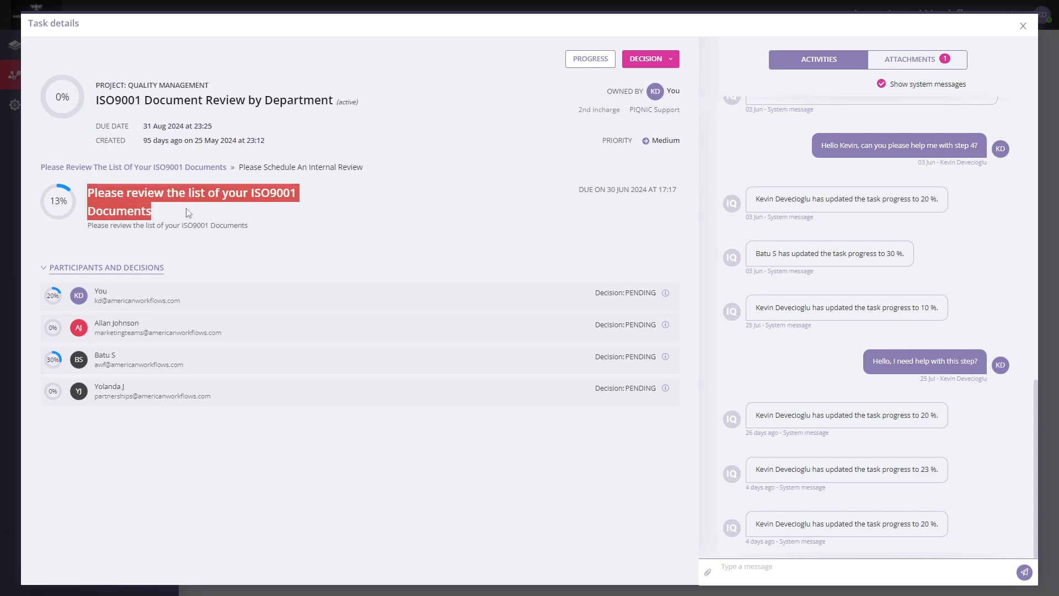
left_click(188, 213)
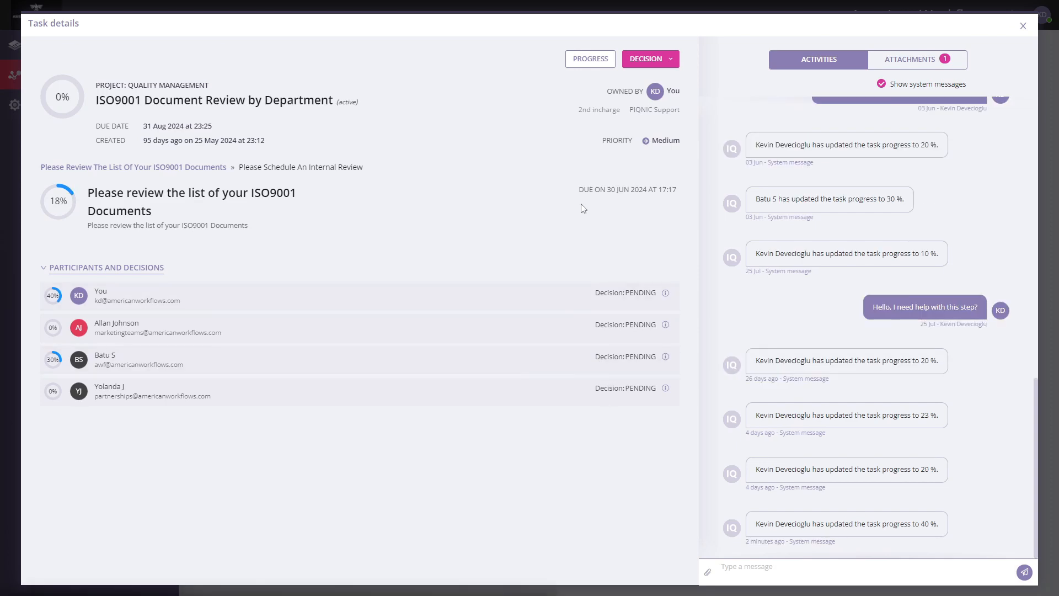
Update your progress on the ISO9001 document review step to 20%, leaving the explanation empty, and check the activity entry.
left_click(587, 68)
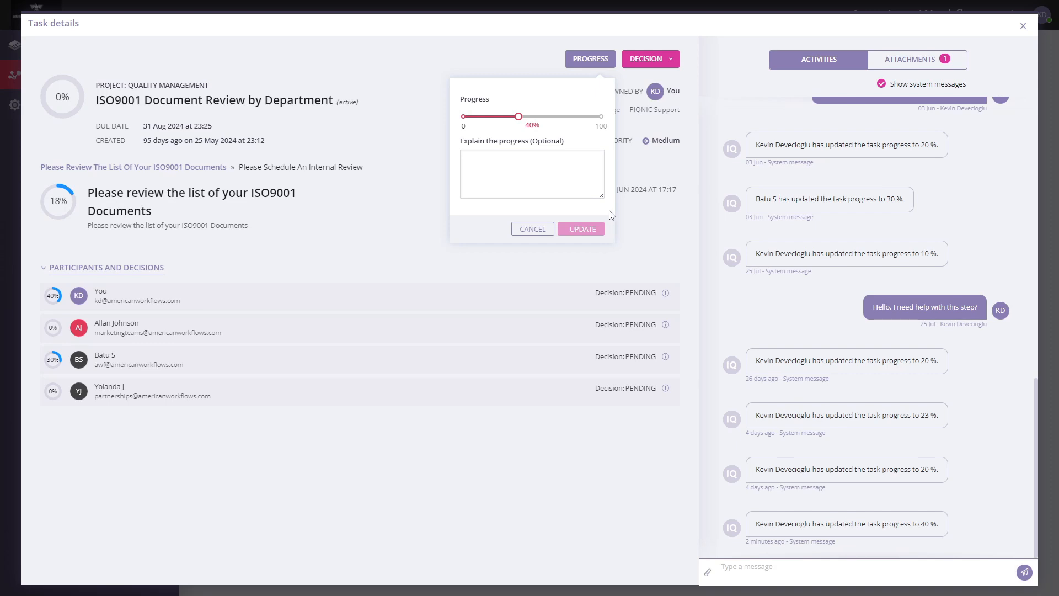
left_click_drag(518, 120, 492, 127)
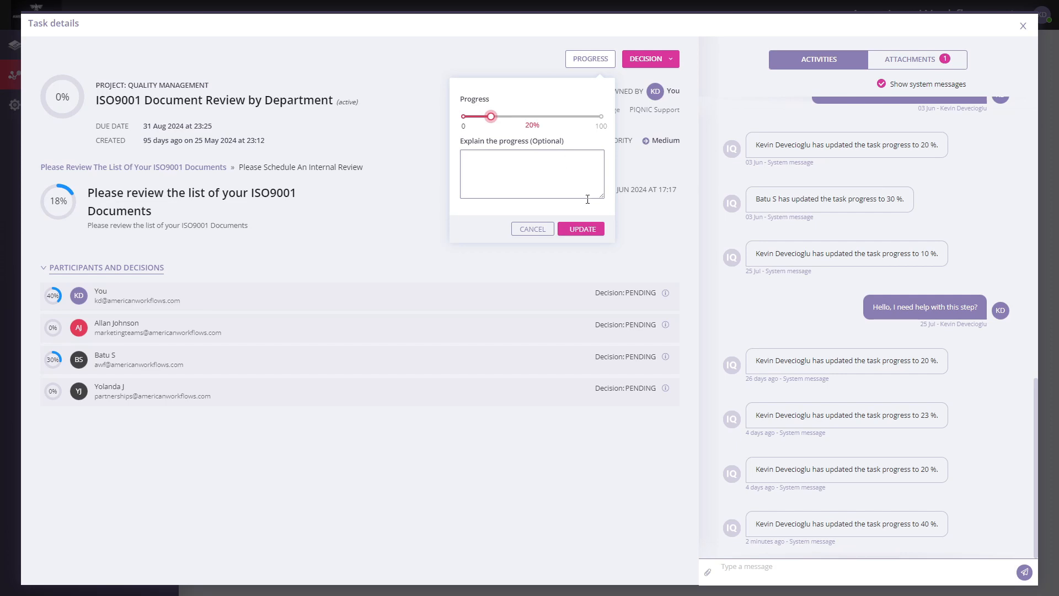
left_click(572, 173)
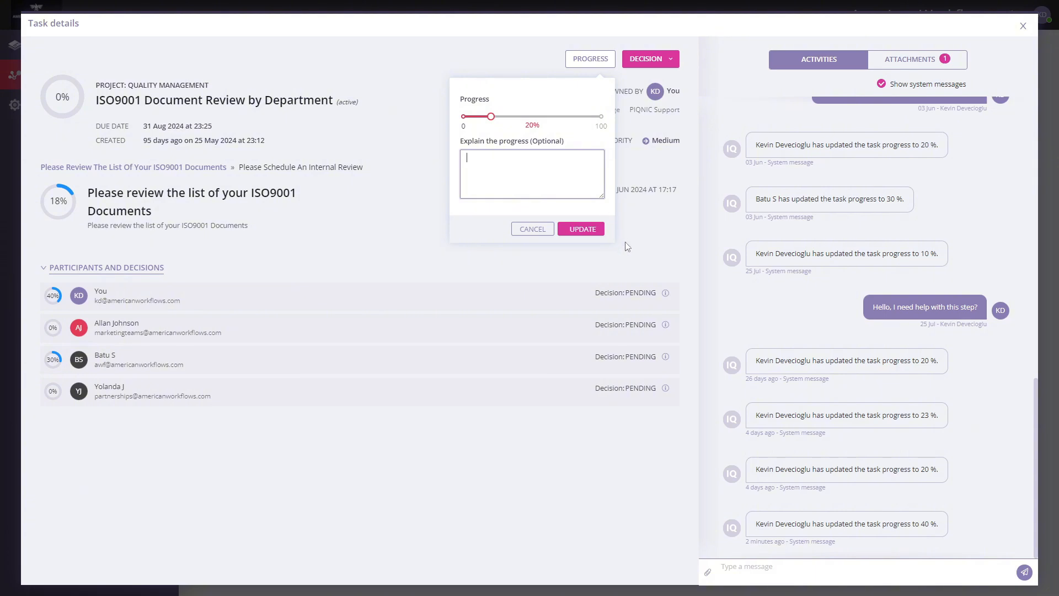
left_click(592, 231)
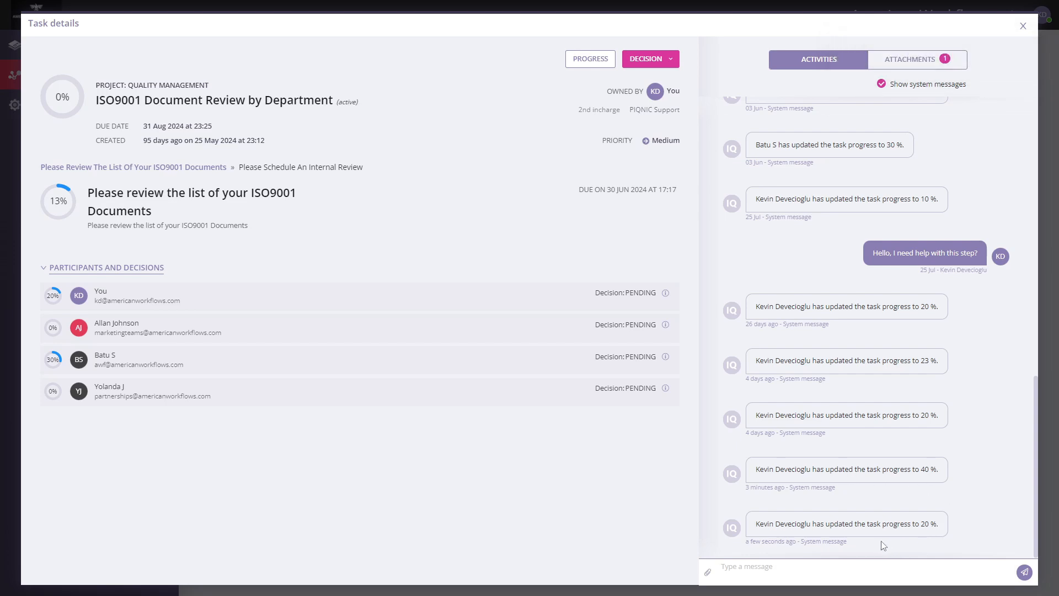
left_click_drag(913, 524, 939, 524)
left_click(956, 523)
Examine the decision options and the explanation field for Not For Me without submitting, and check the task's owner and 2nd incharge.
left_click(656, 60)
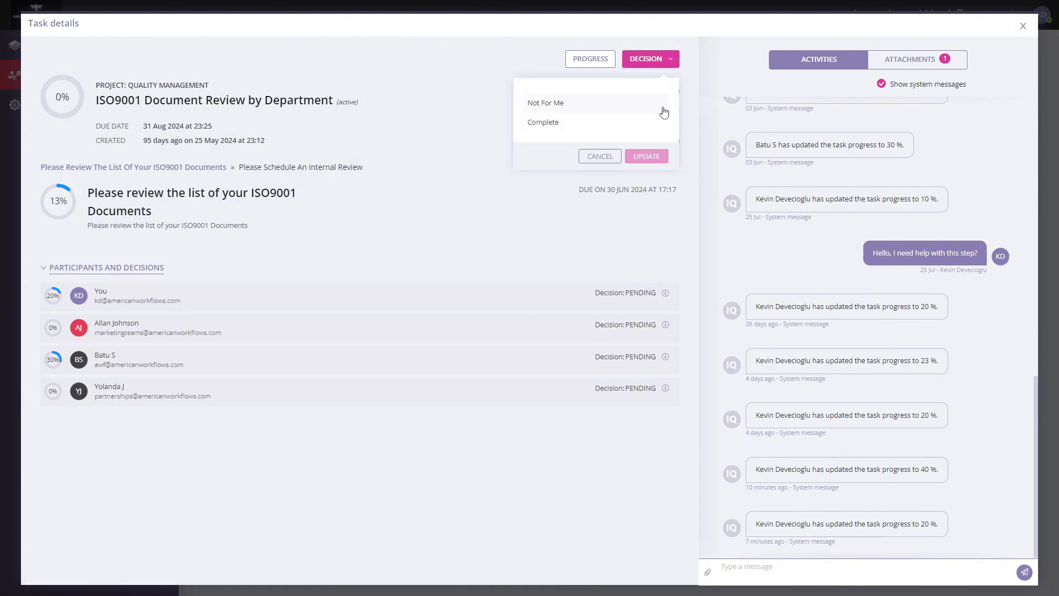
left_click(629, 106)
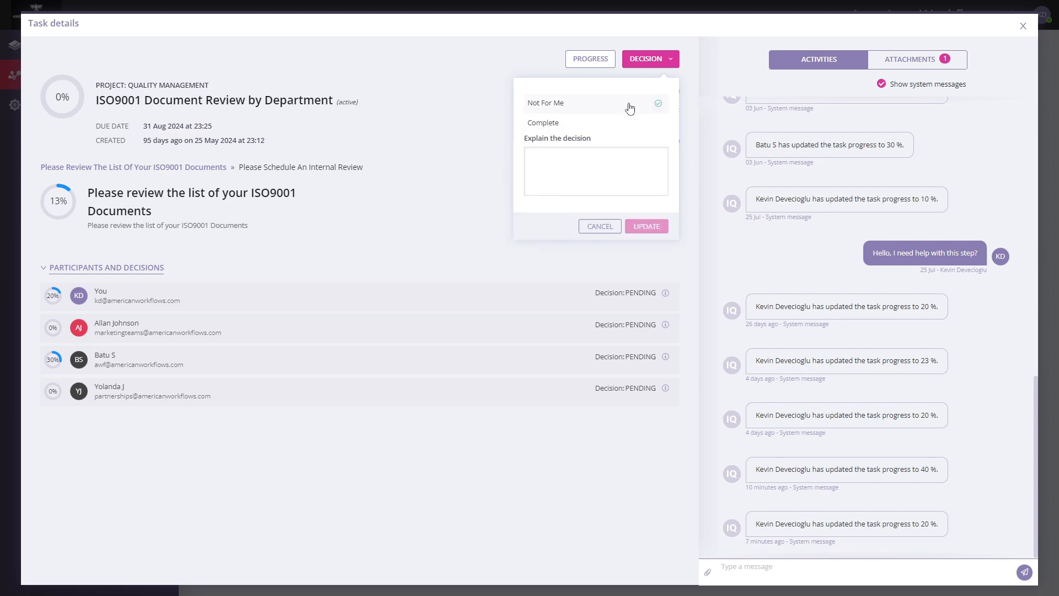
left_click(630, 163)
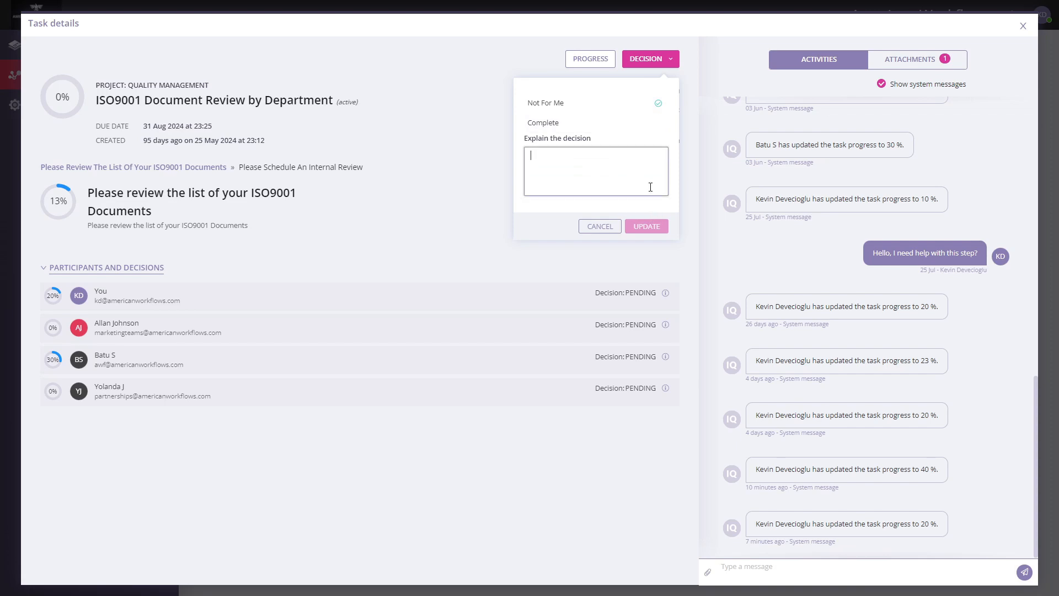
left_click(667, 62)
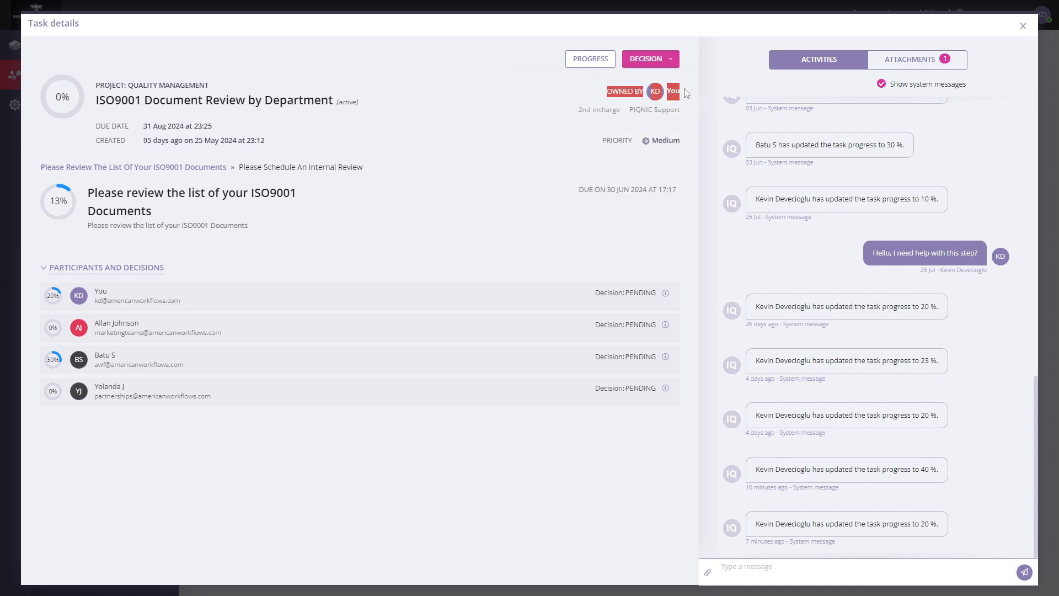
left_click_drag(575, 112, 684, 115)
left_click(683, 115)
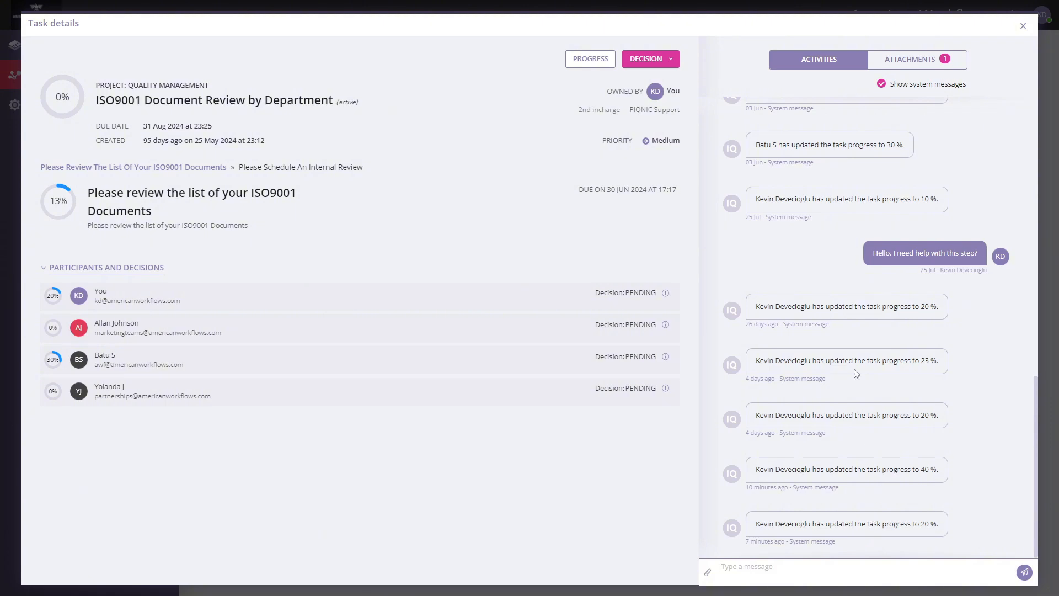
Preview the task's attached AutoTrainMan.pdf, and return to the list of assigned tasks.
left_click(919, 65)
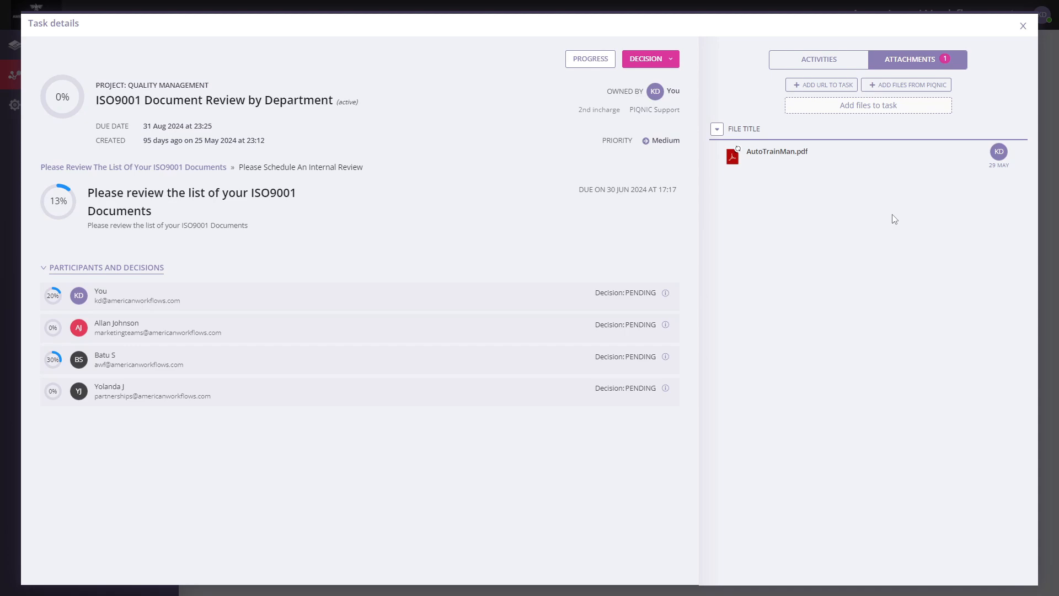
left_click(781, 154)
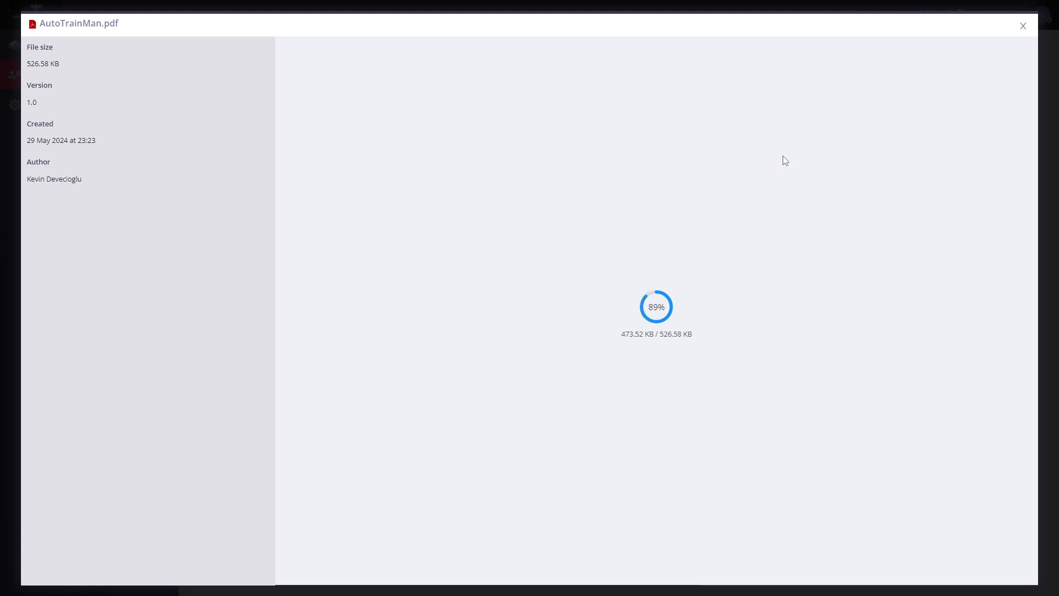
scroll(761, 171, "down", 10)
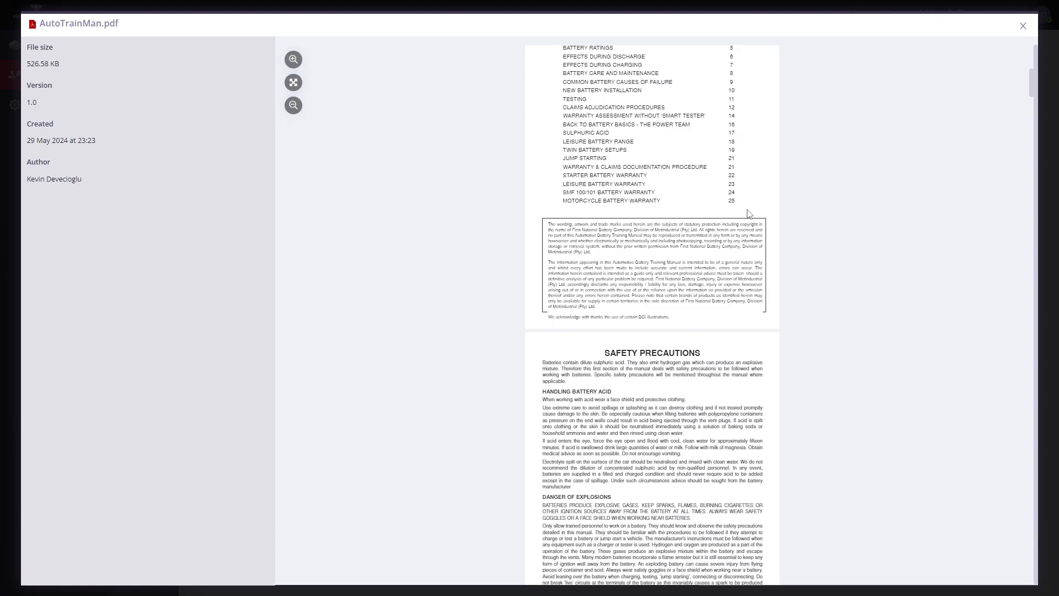
scroll(784, 231, "up", 10)
left_click(1023, 26)
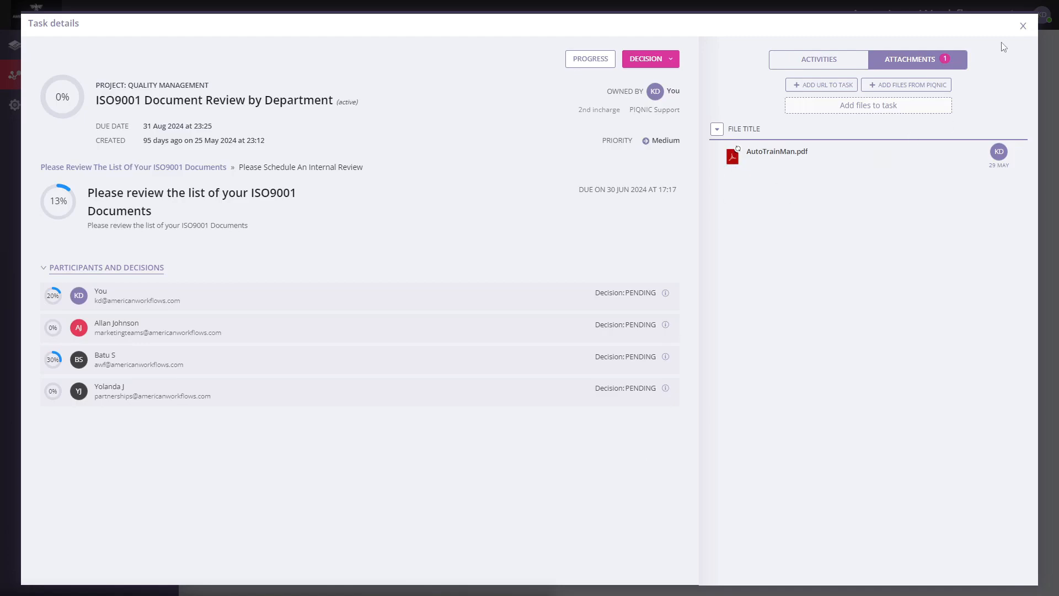
left_click(1021, 32)
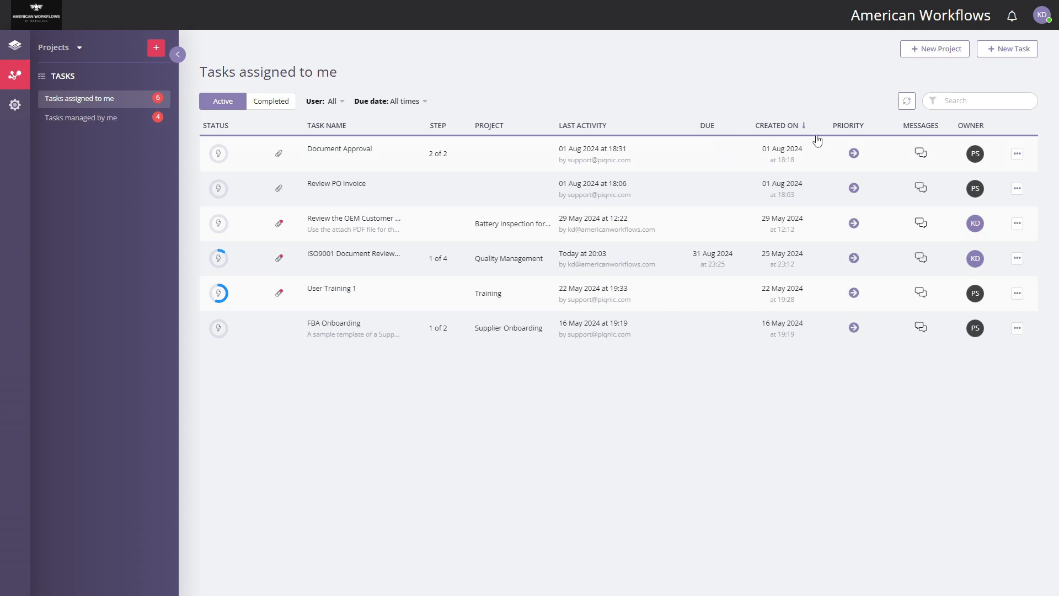
View the fields of the new project form and leave it without creating a project.
left_click(944, 50)
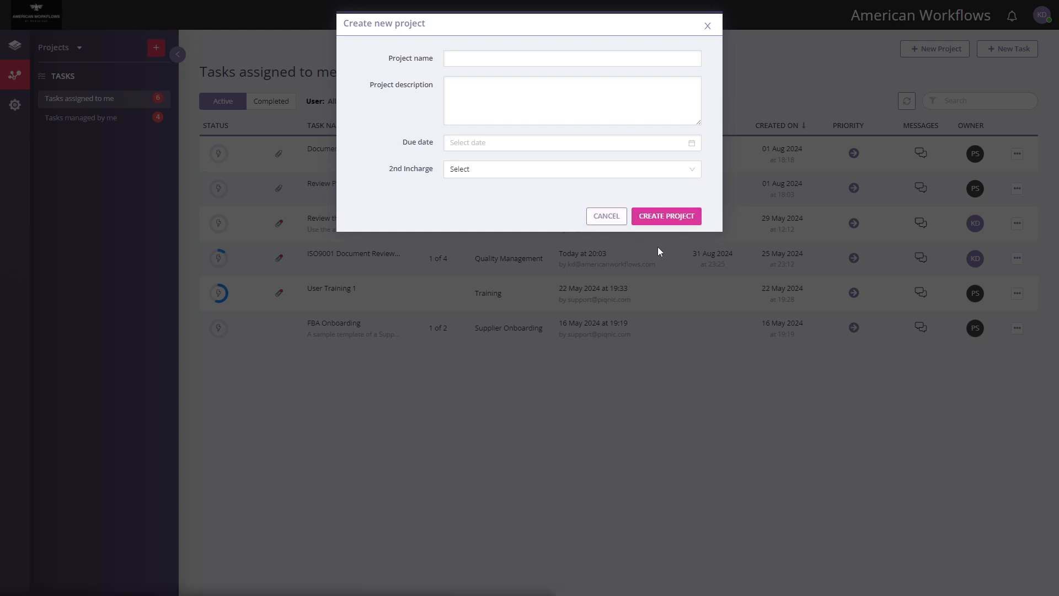
left_click(615, 217)
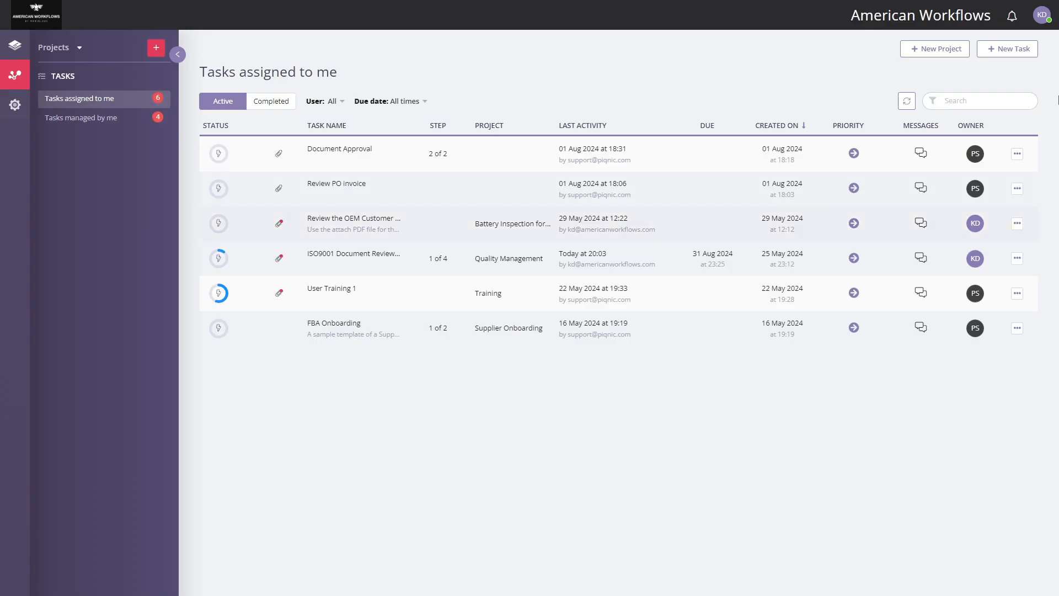
Start a new task and look through the projects available for it without choosing one.
left_click(1021, 51)
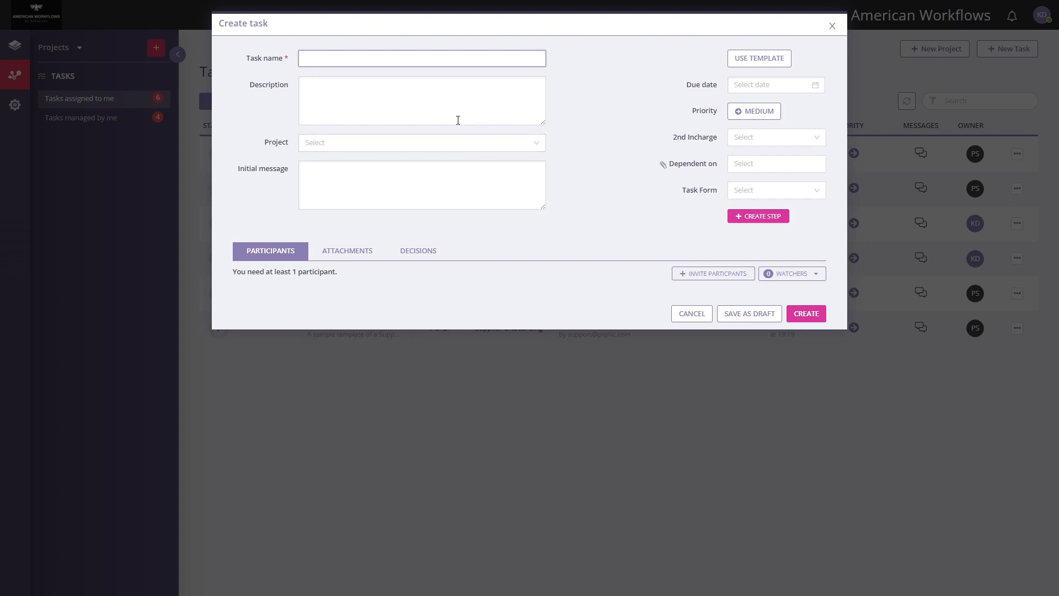
left_click(392, 143)
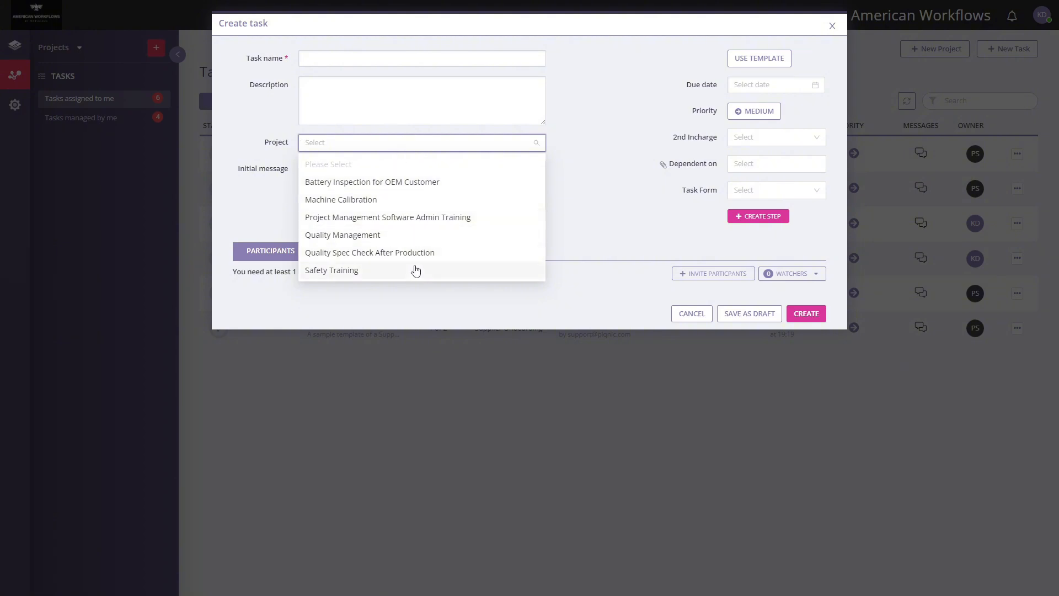
left_click(416, 310)
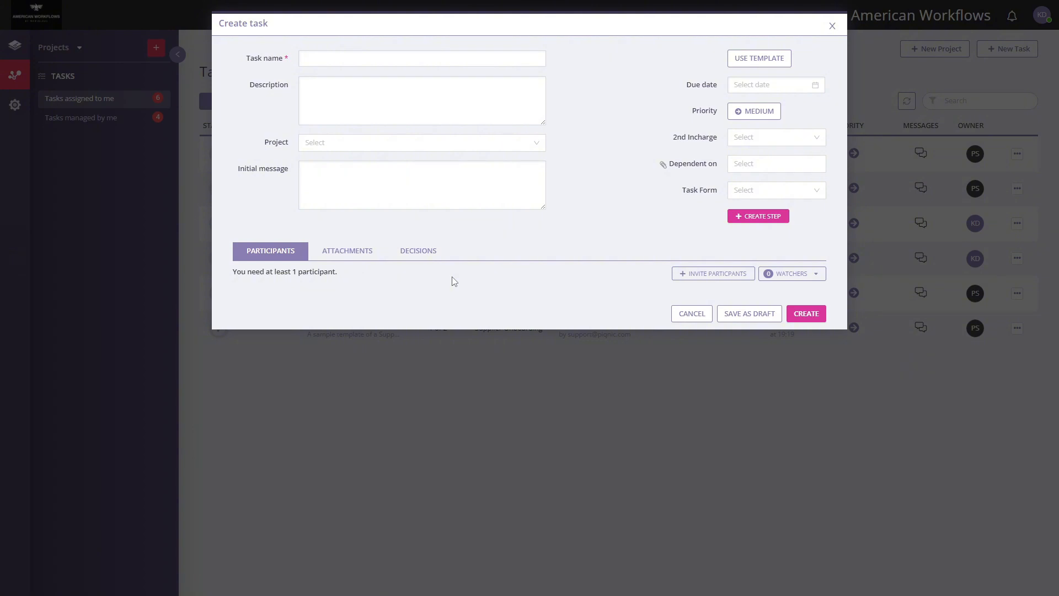
Examine the new task's options for inviting participants, choosing watchers and adding attachments, without adding any.
left_click(725, 276)
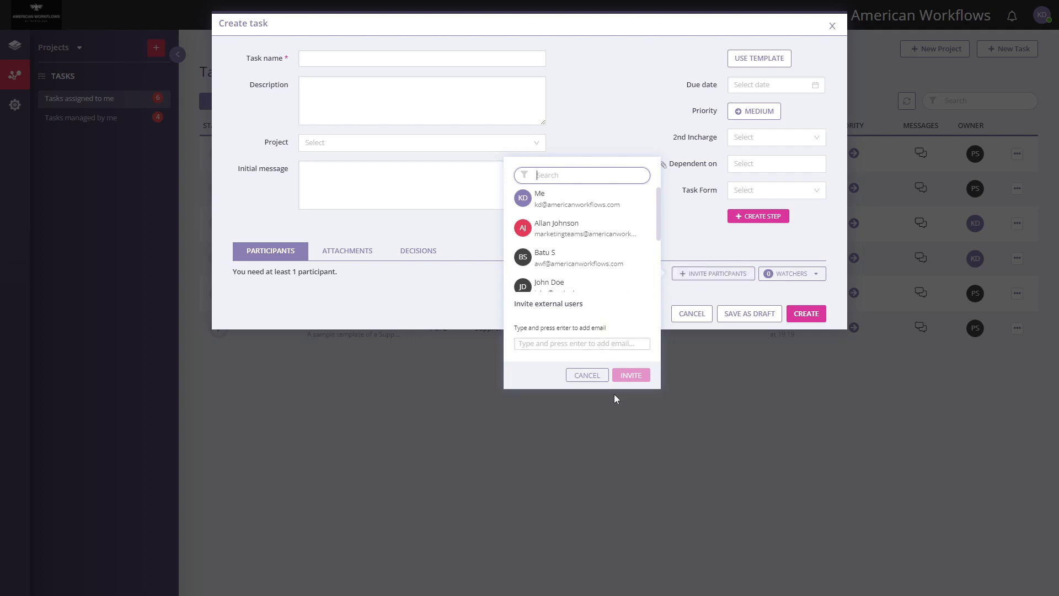
left_click(609, 345)
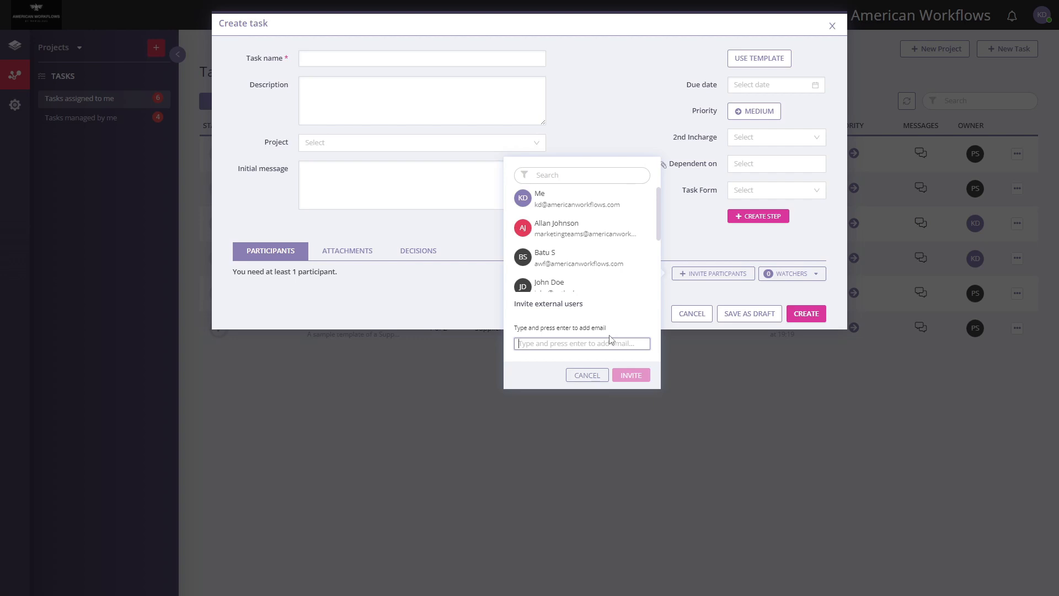
left_click(586, 375)
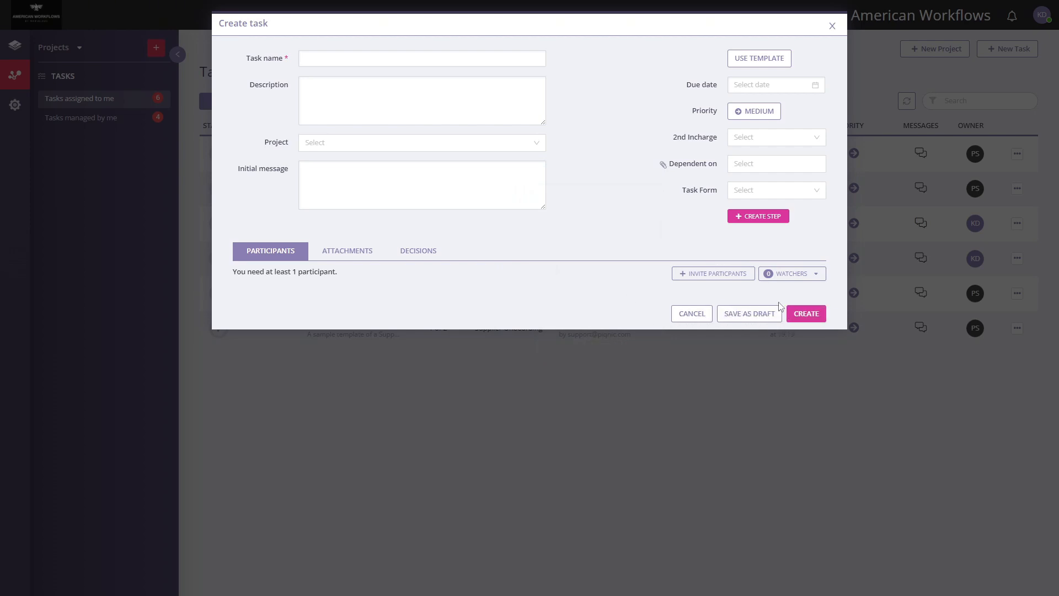
left_click(803, 279)
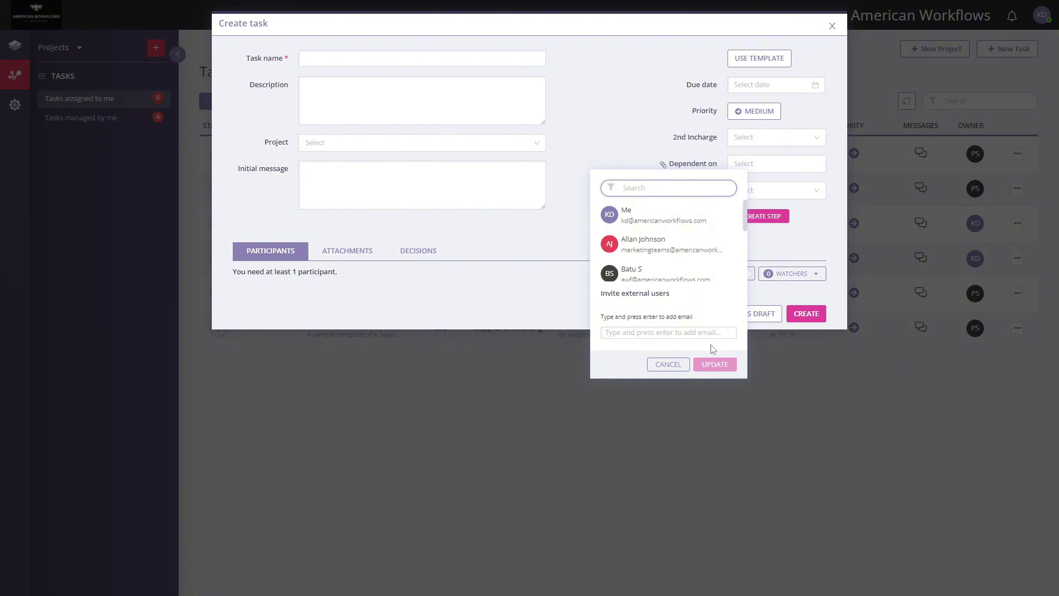
scroll(673, 237, "down", 5)
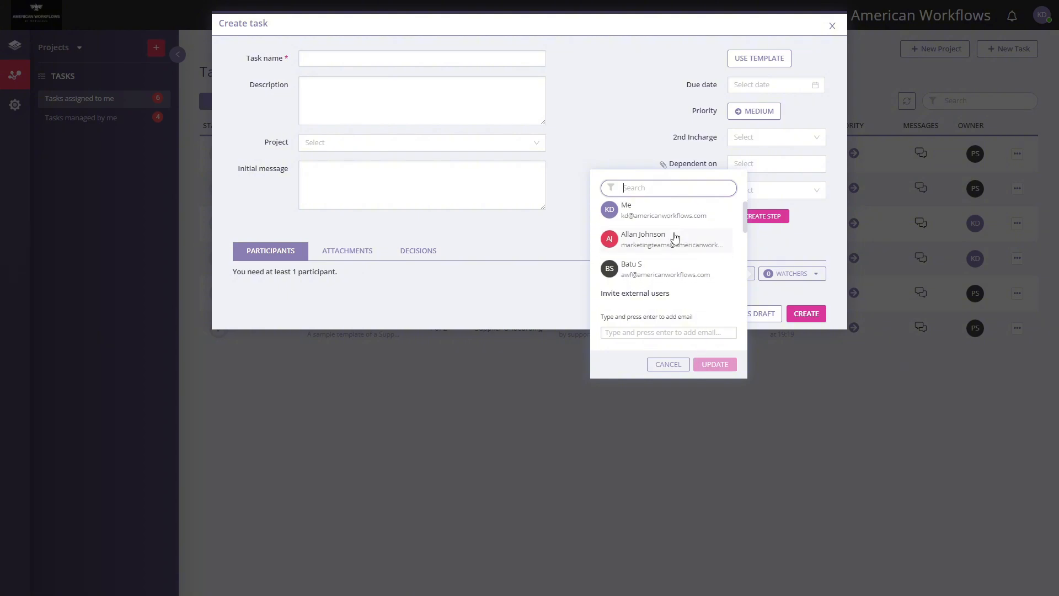
scroll(673, 234, "up", 5)
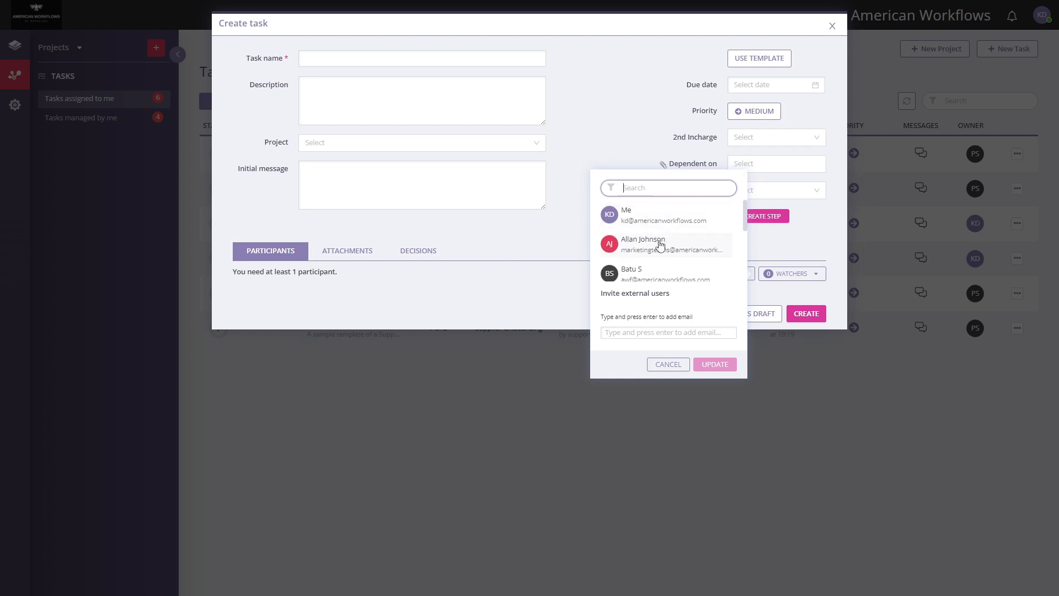
left_click(668, 364)
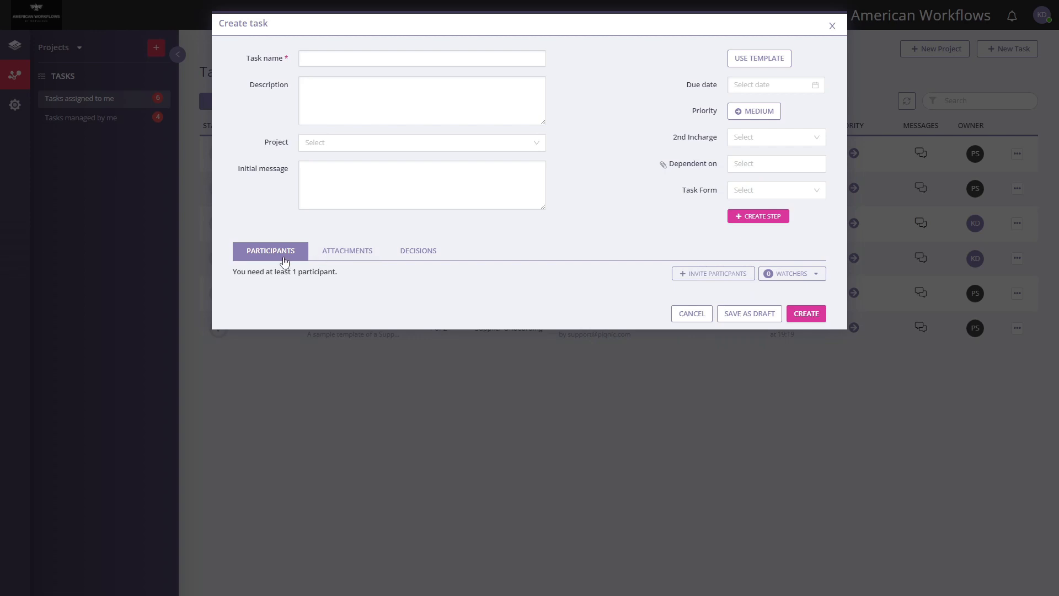
left_click(354, 258)
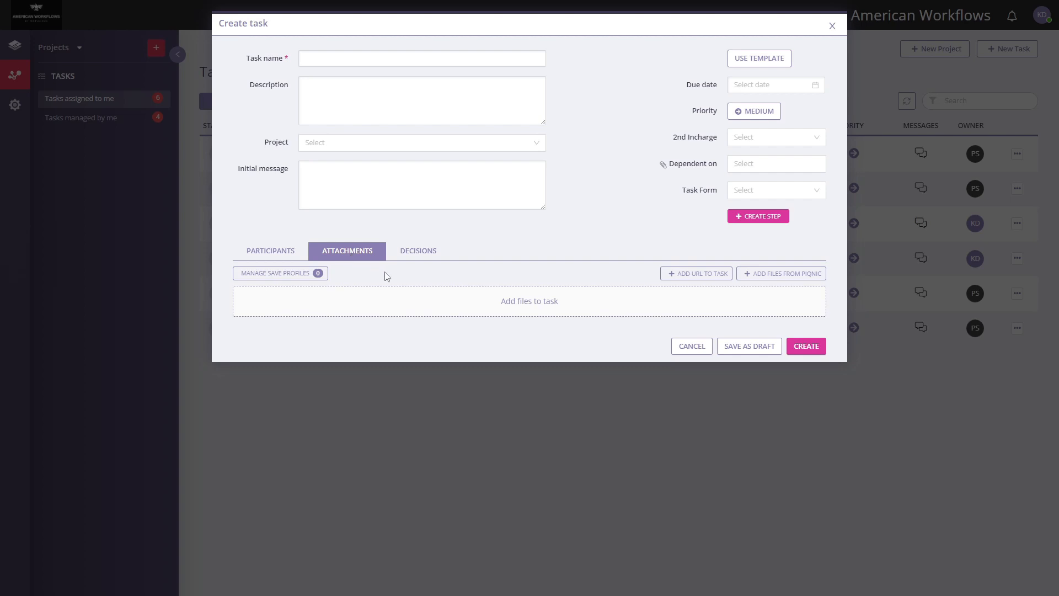
Add a custom decision named Partial to the new task, with an explanation needed.
left_click(423, 257)
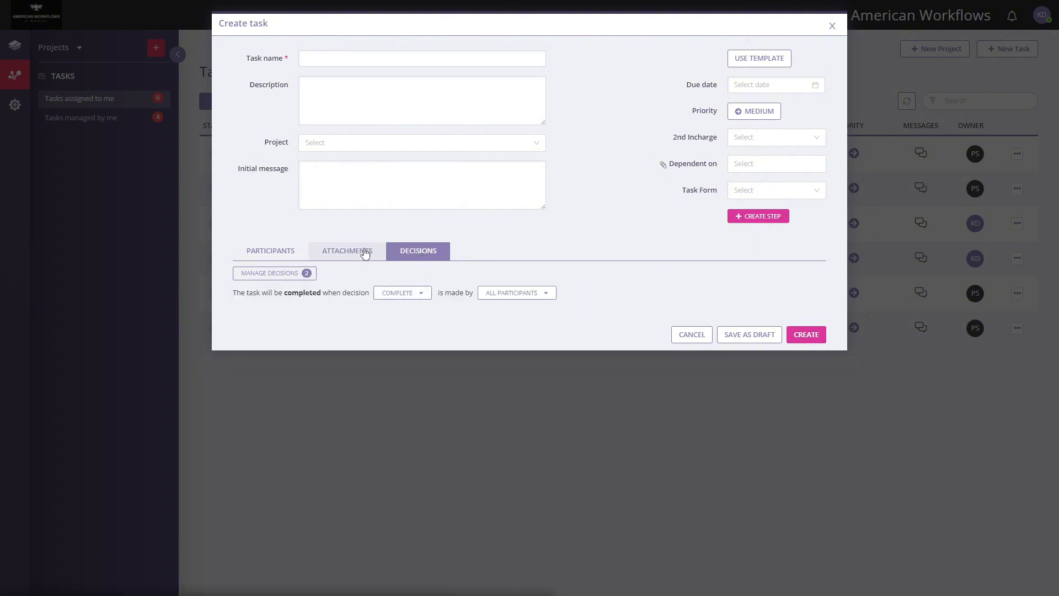
left_click(294, 275)
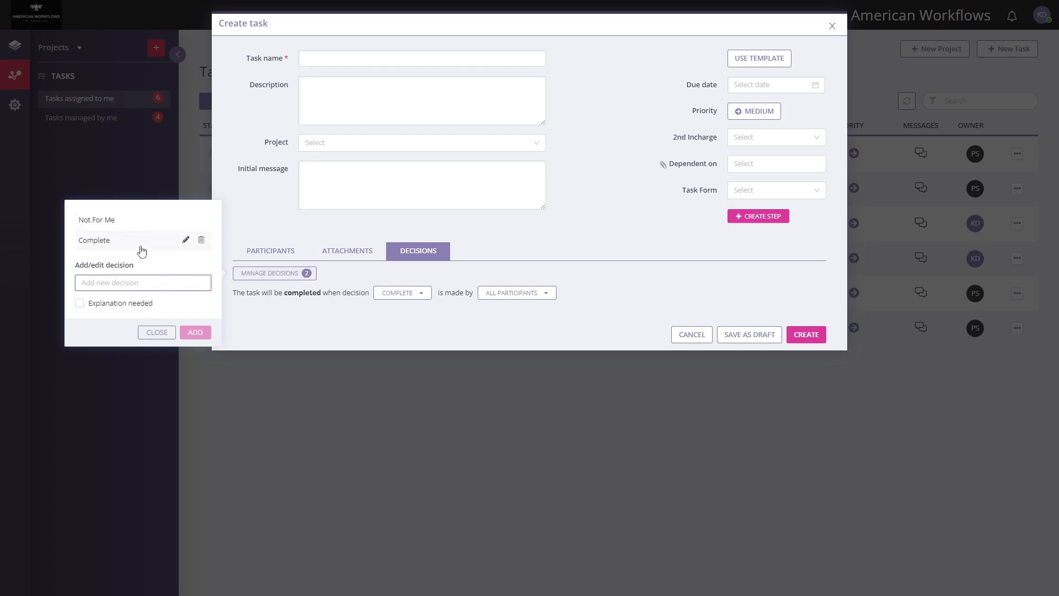
left_click(140, 283)
type("Partial")
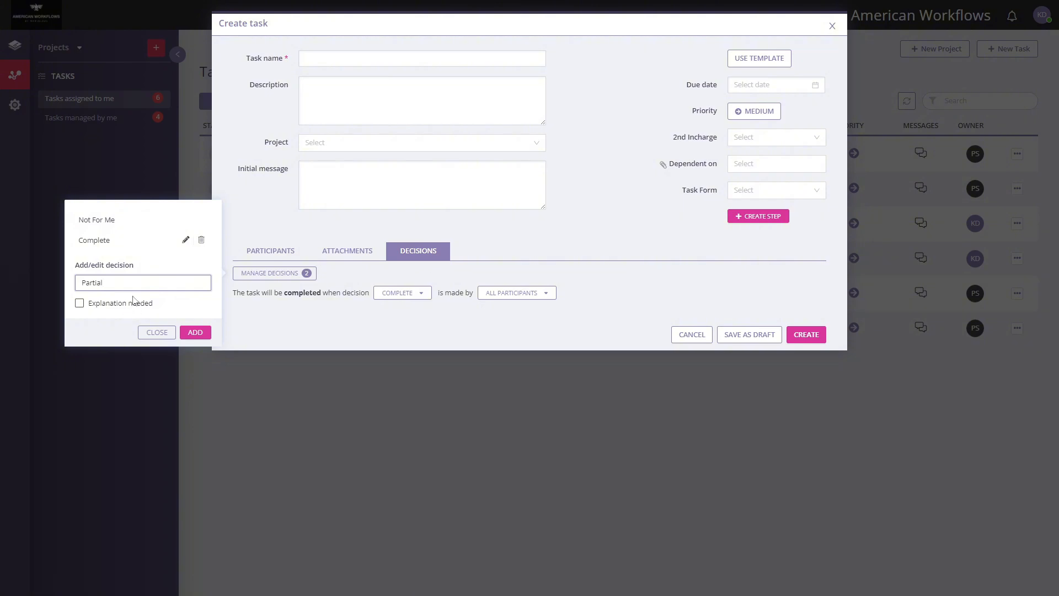
left_click(134, 304)
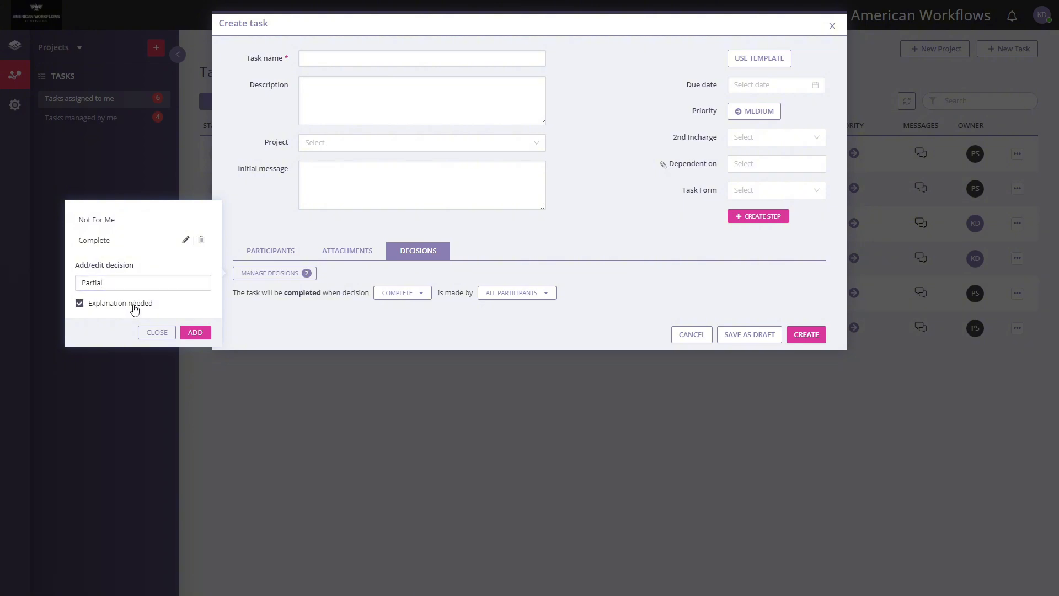
left_click(195, 332)
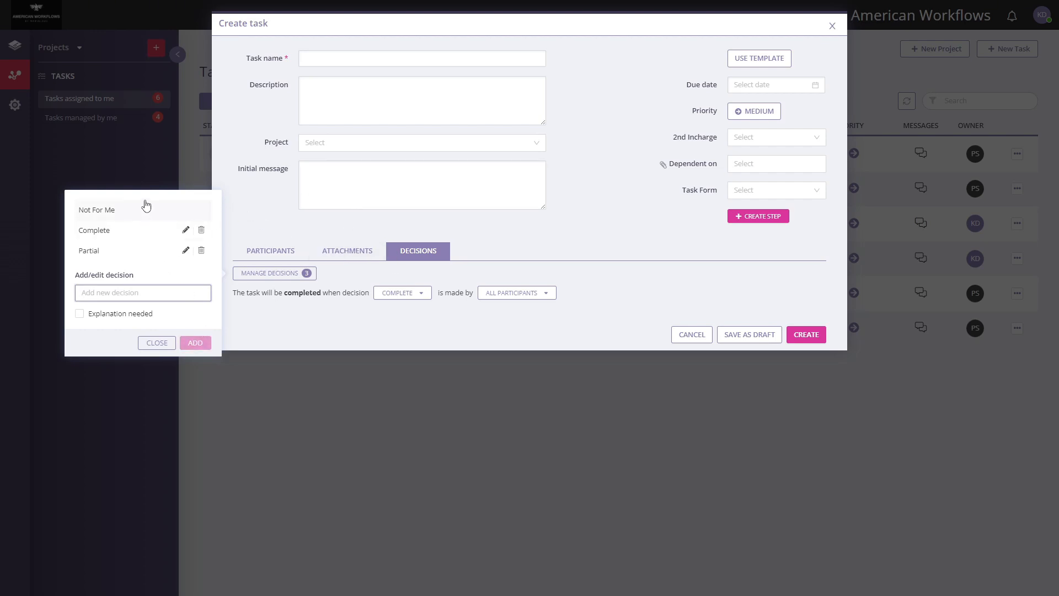
left_click(360, 322)
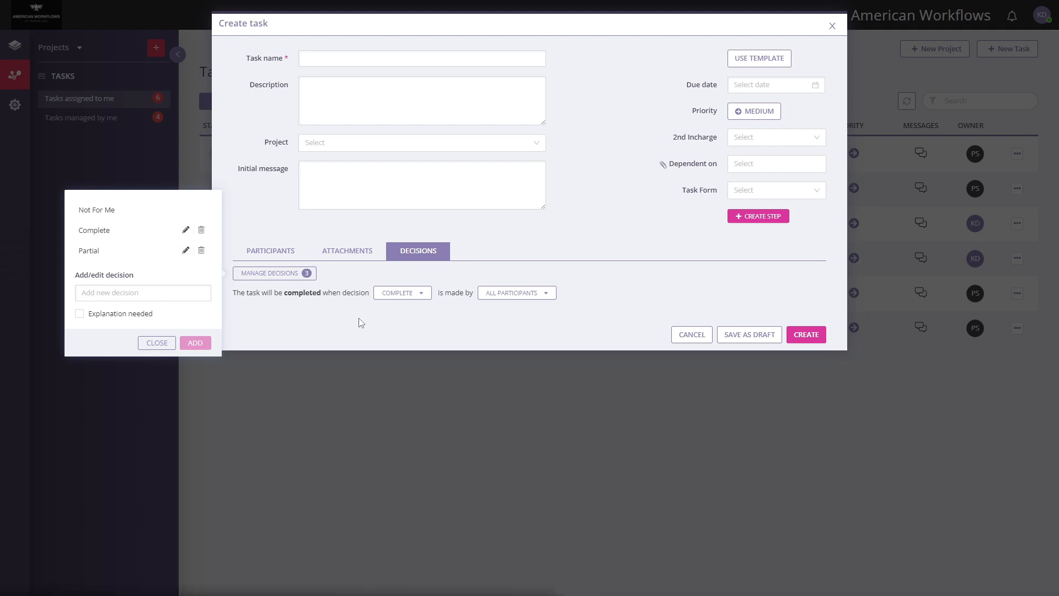
left_click(635, 212)
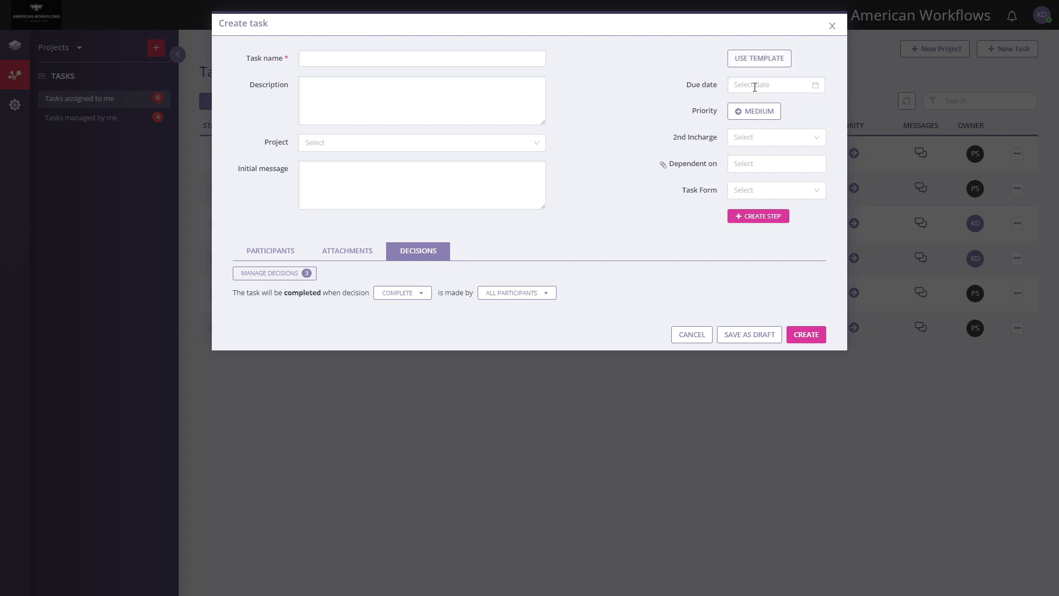
Review the new task's choices for priority, 2nd incharge and task form without changing any of them.
left_click(763, 114)
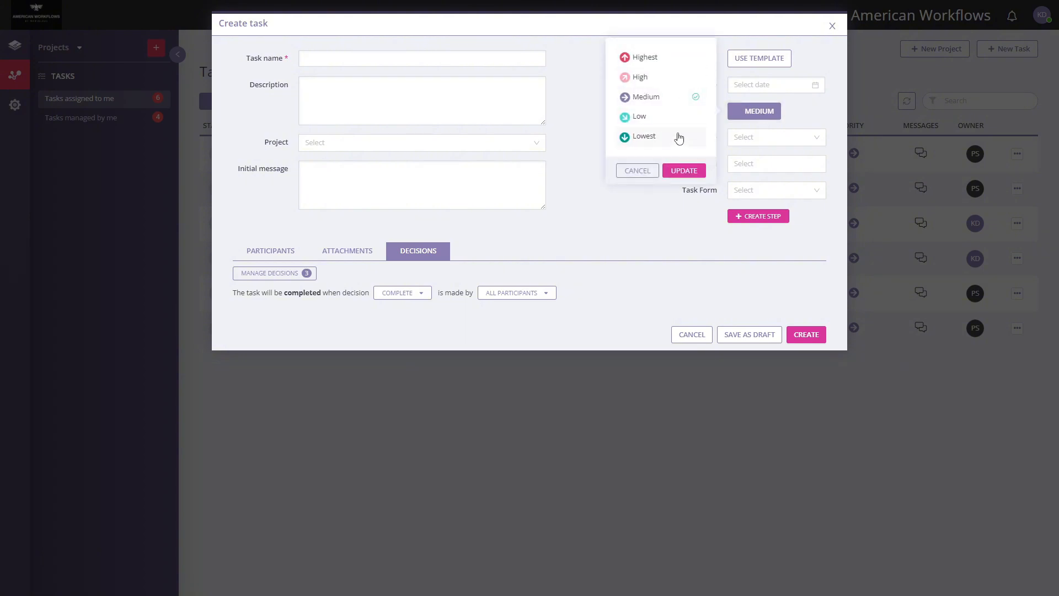
left_click(637, 171)
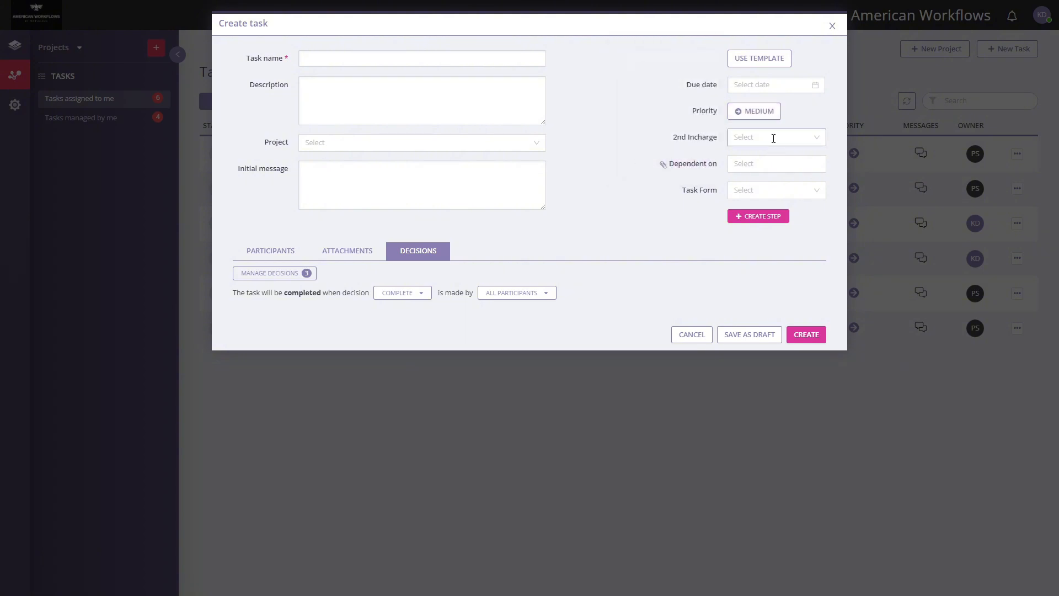
left_click(778, 139)
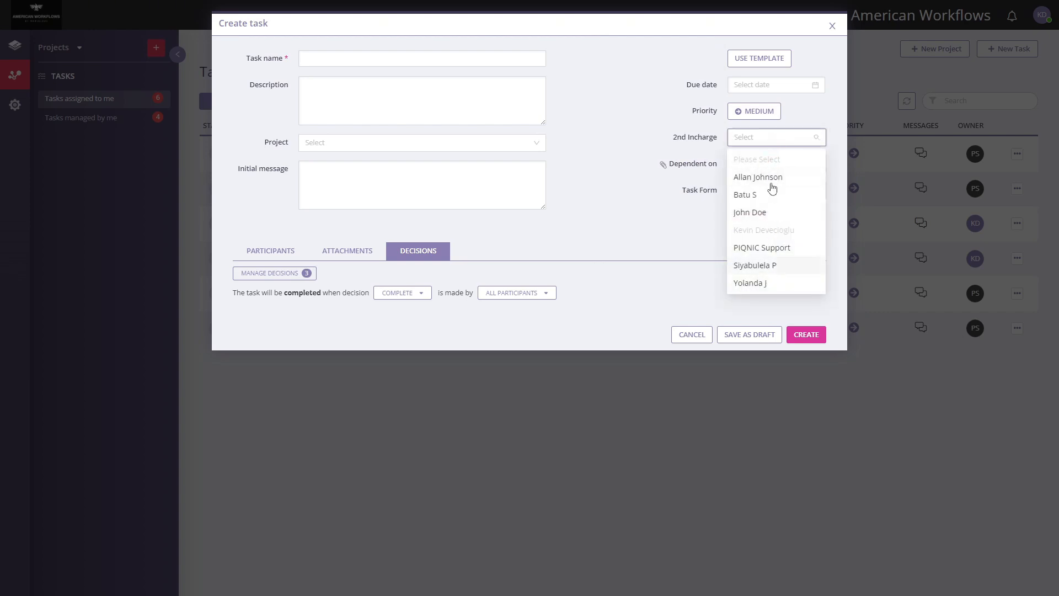
left_click(684, 218)
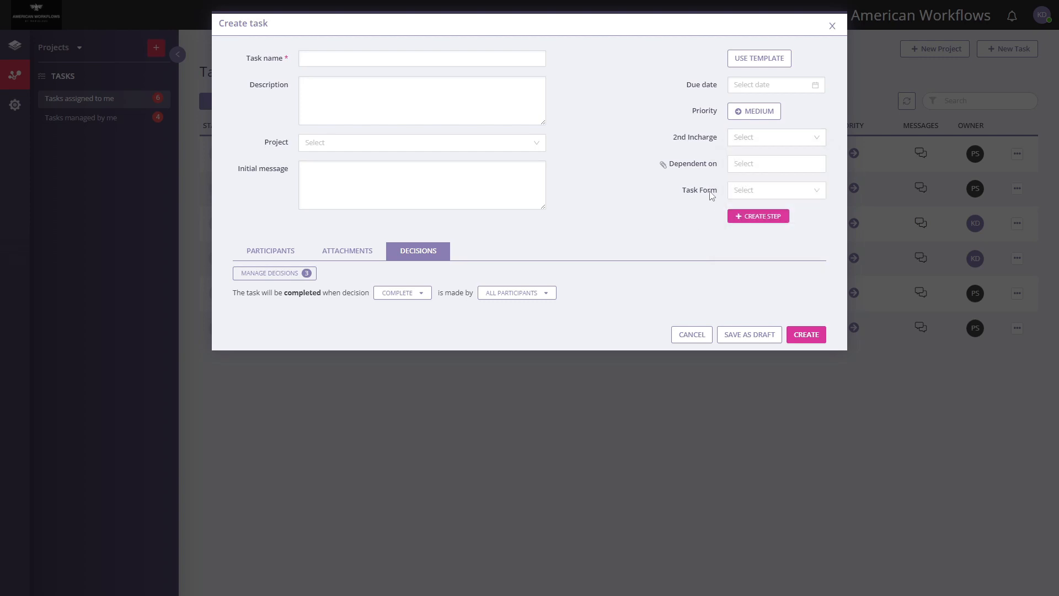
left_click(753, 190)
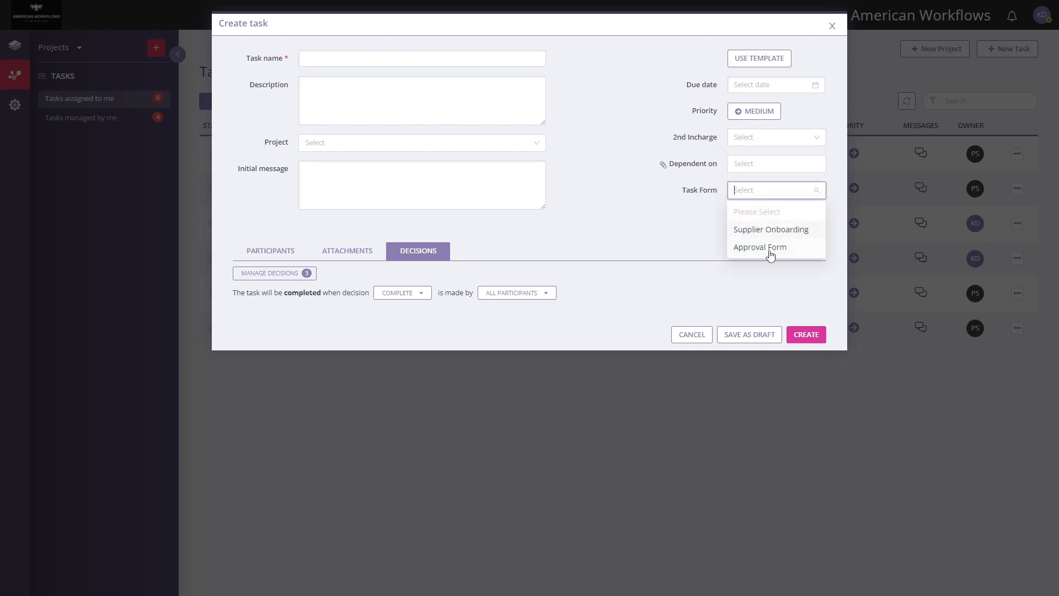
left_click(713, 208)
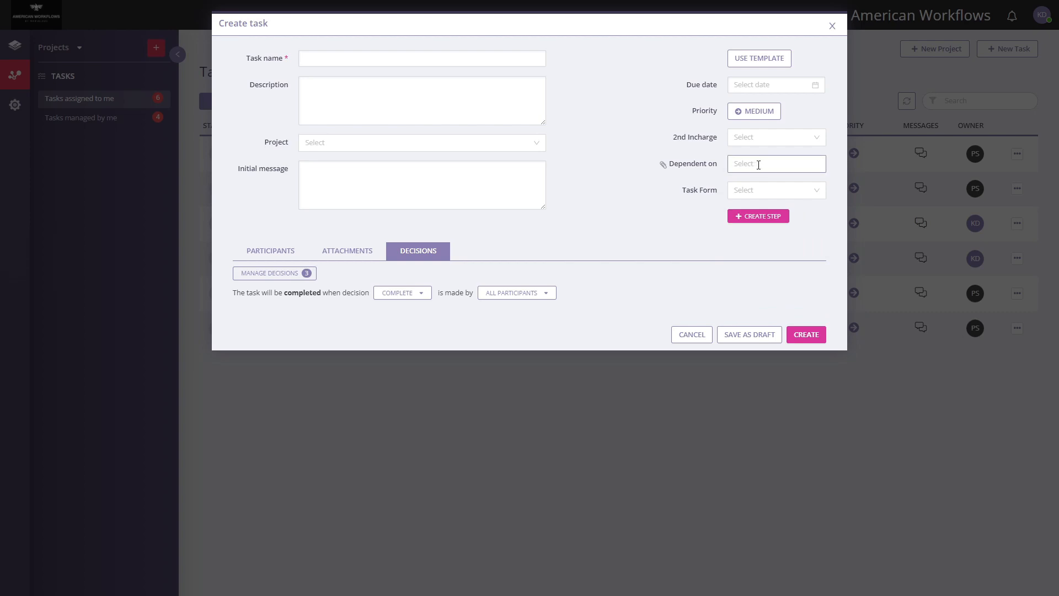
Examine the fields for adding a step, including its due date calendar, and leave without saving the step or the task.
left_click(766, 218)
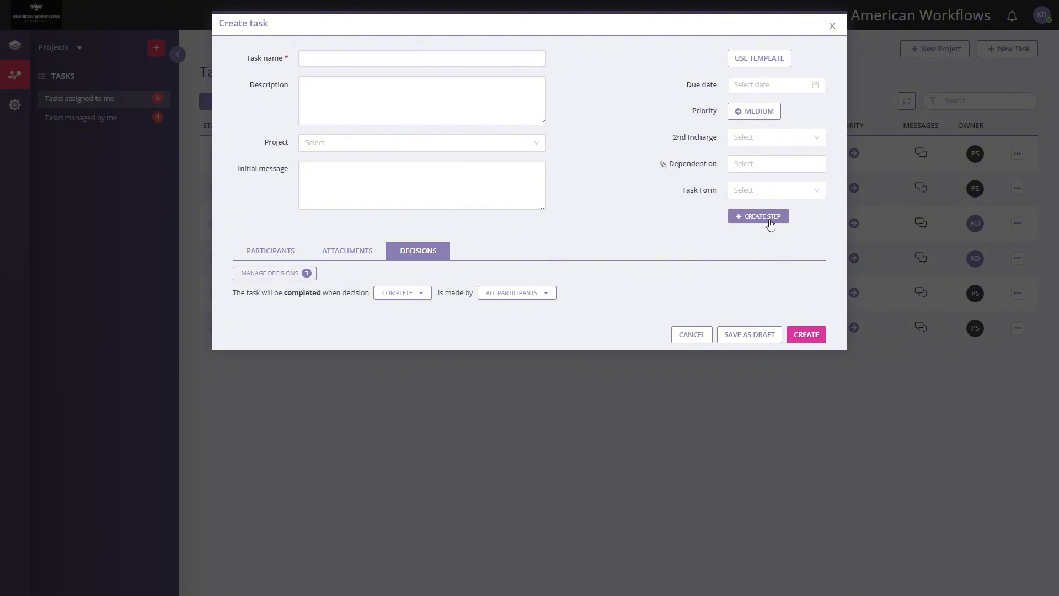
left_click(767, 221)
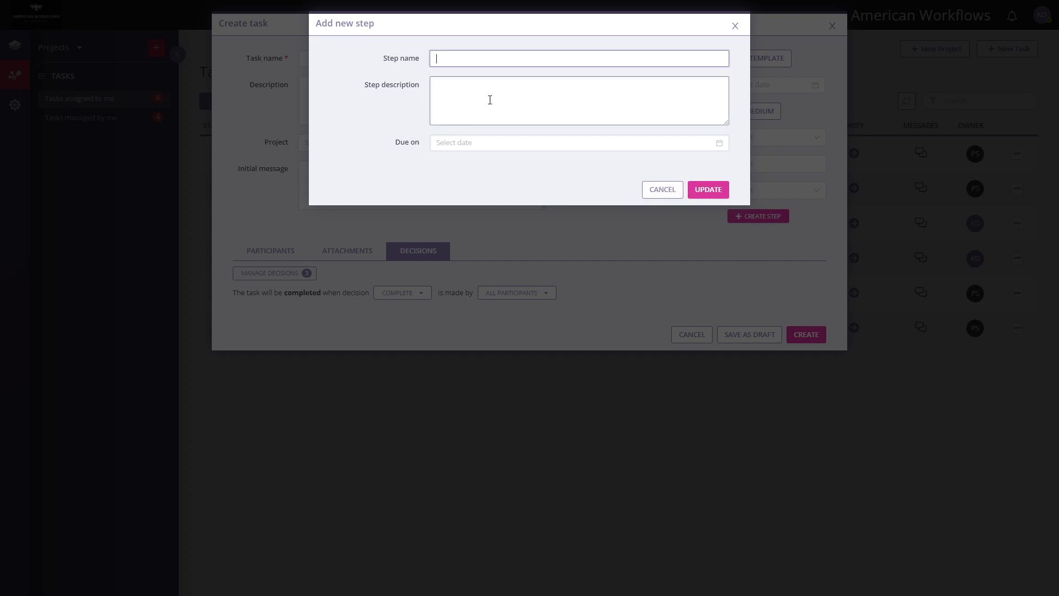
left_click(496, 143)
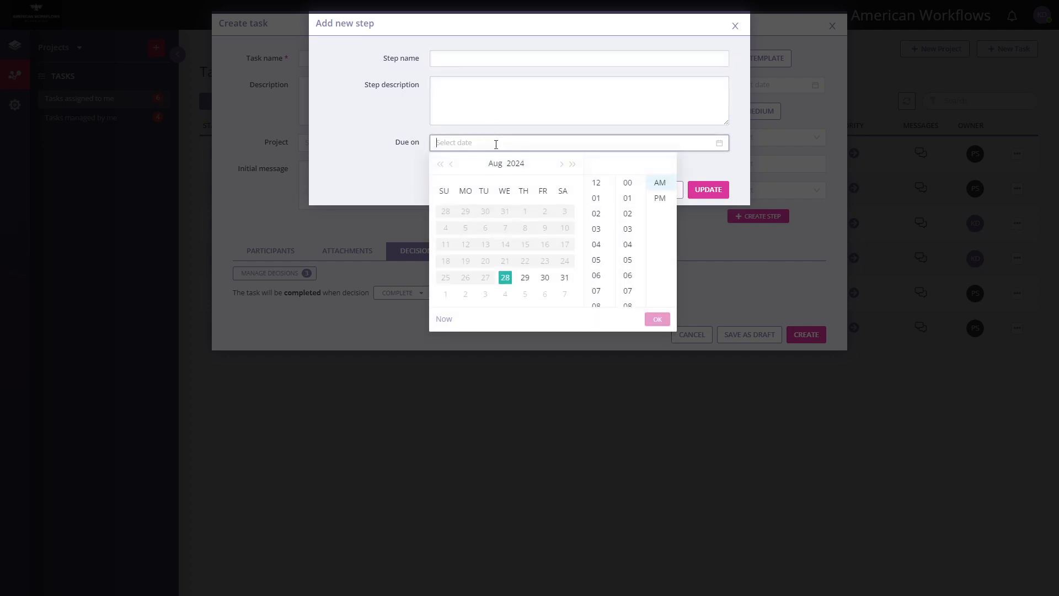
left_click(334, 155)
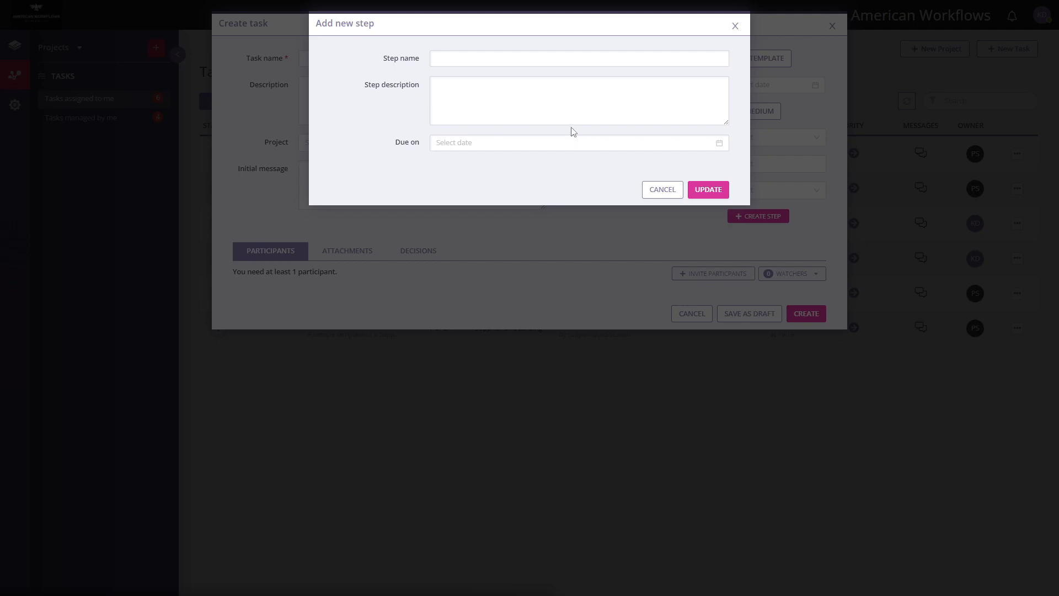
left_click(578, 115)
left_click(664, 191)
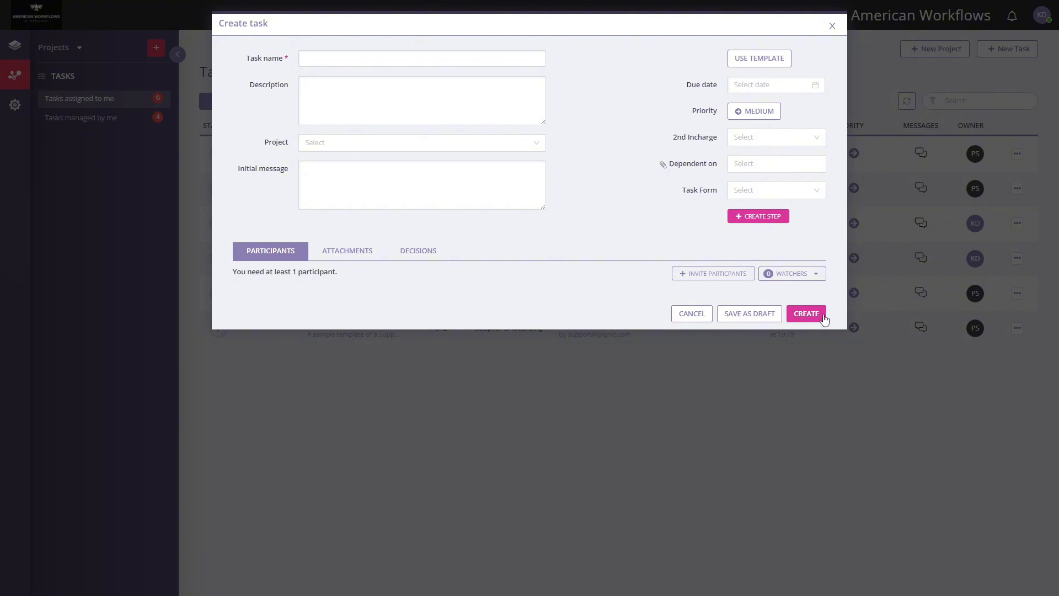
left_click(694, 314)
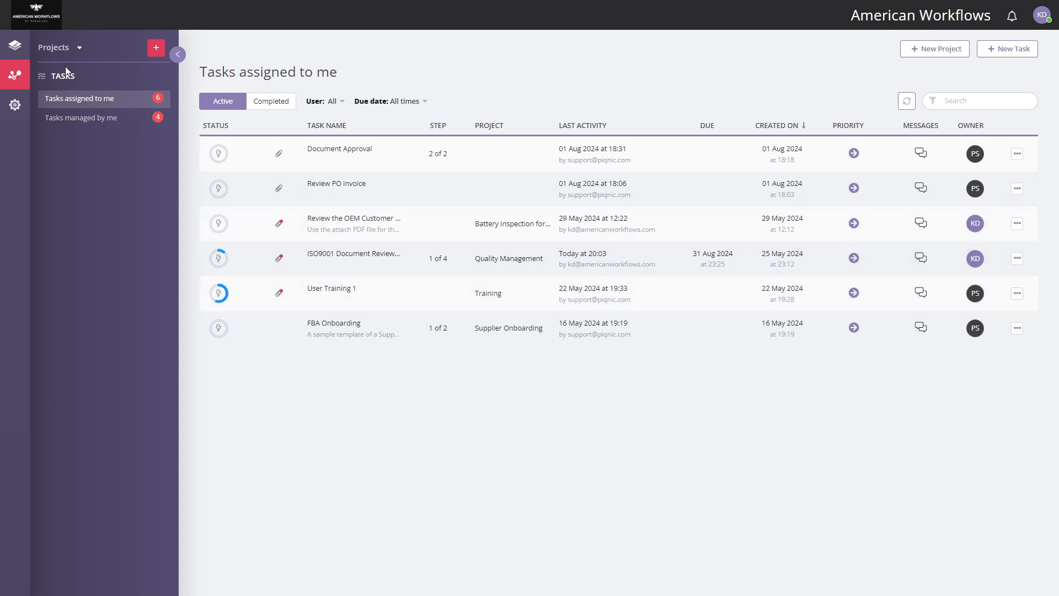
Open the Project Management Software Admin Training project and view its timeline by week and by month.
left_click(79, 48)
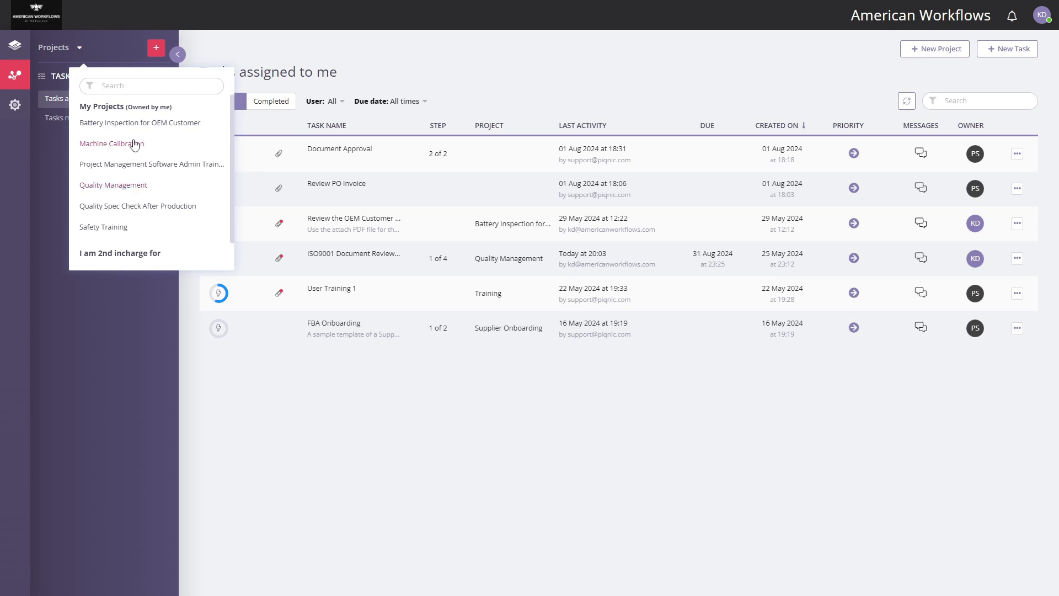
scroll(135, 144, "down", 1)
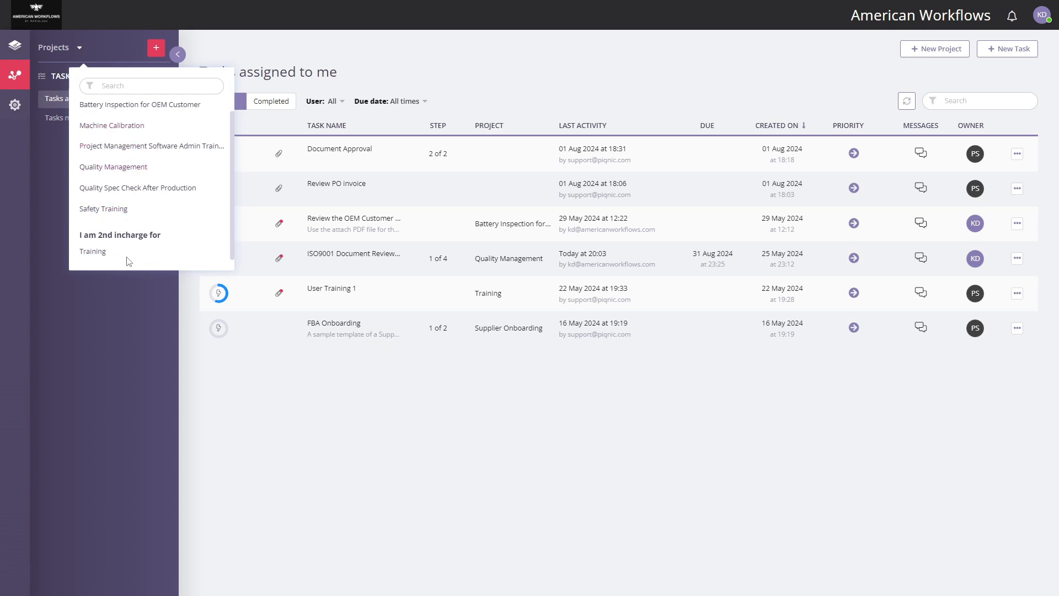
scroll(129, 257, "up", 1)
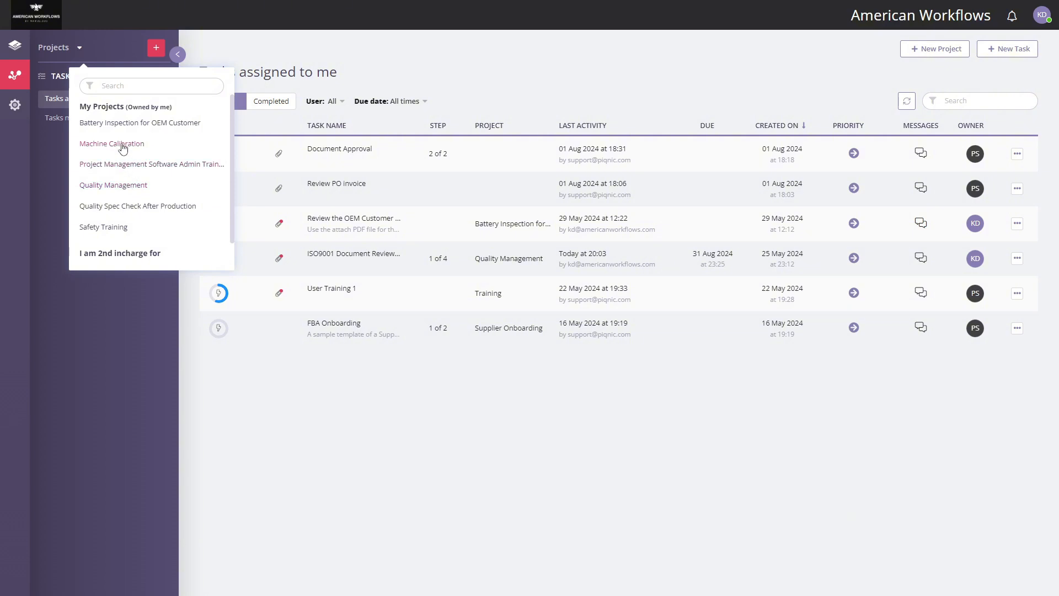
left_click(149, 168)
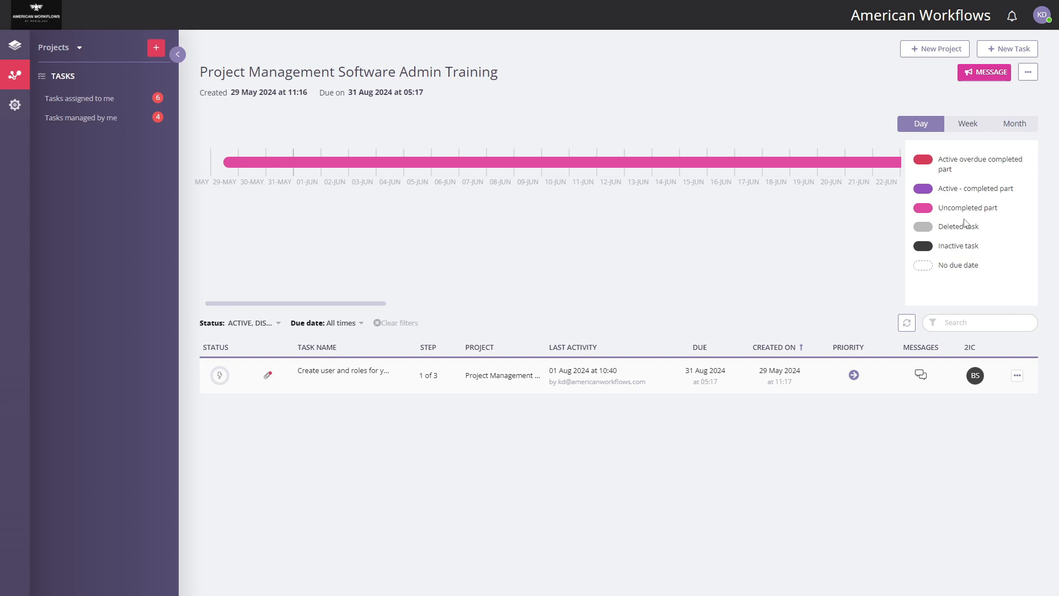
left_click(973, 128)
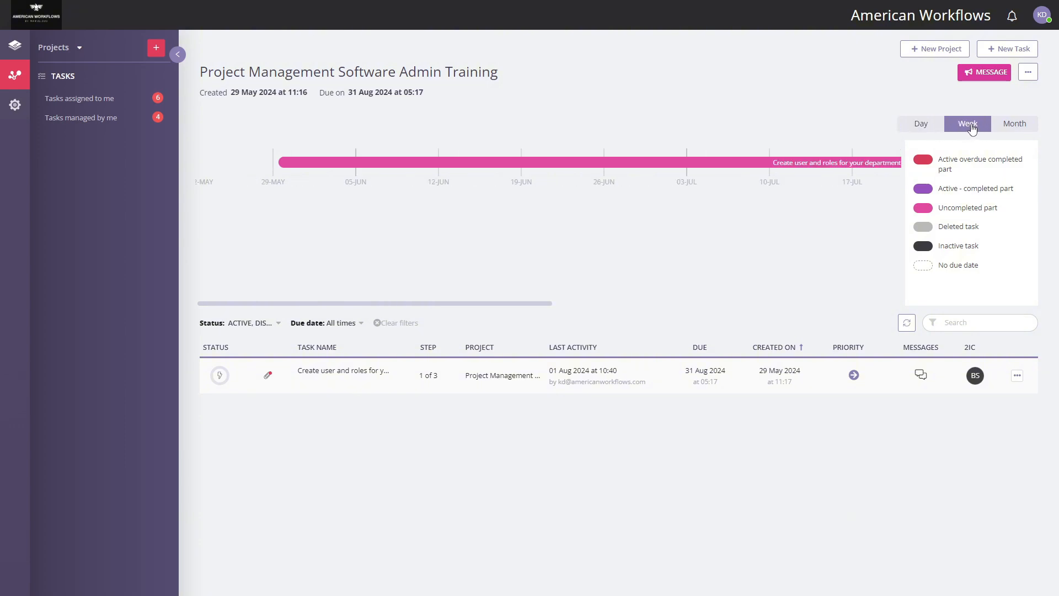
left_click(1014, 128)
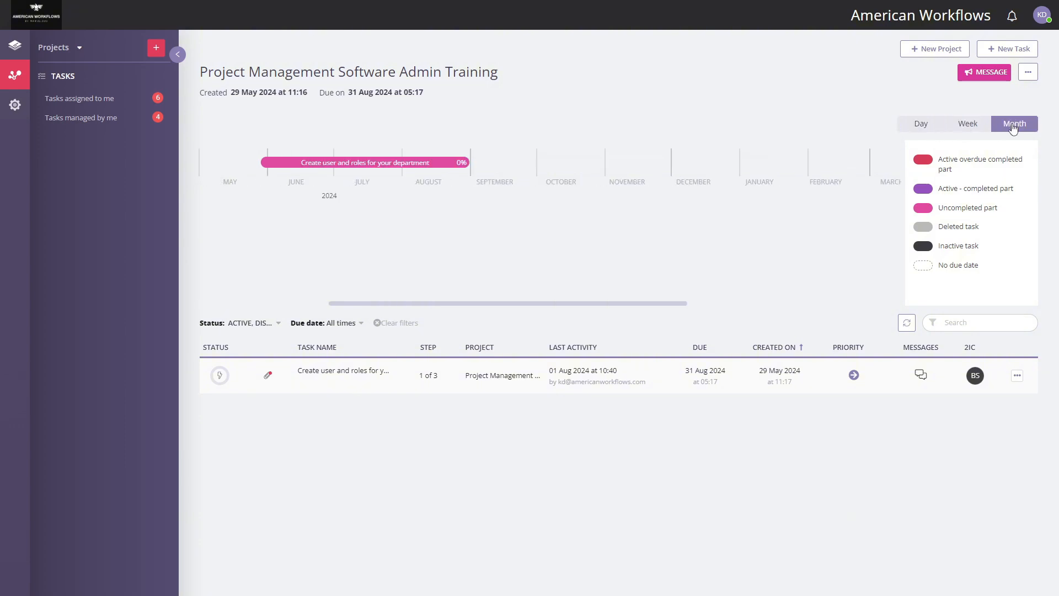